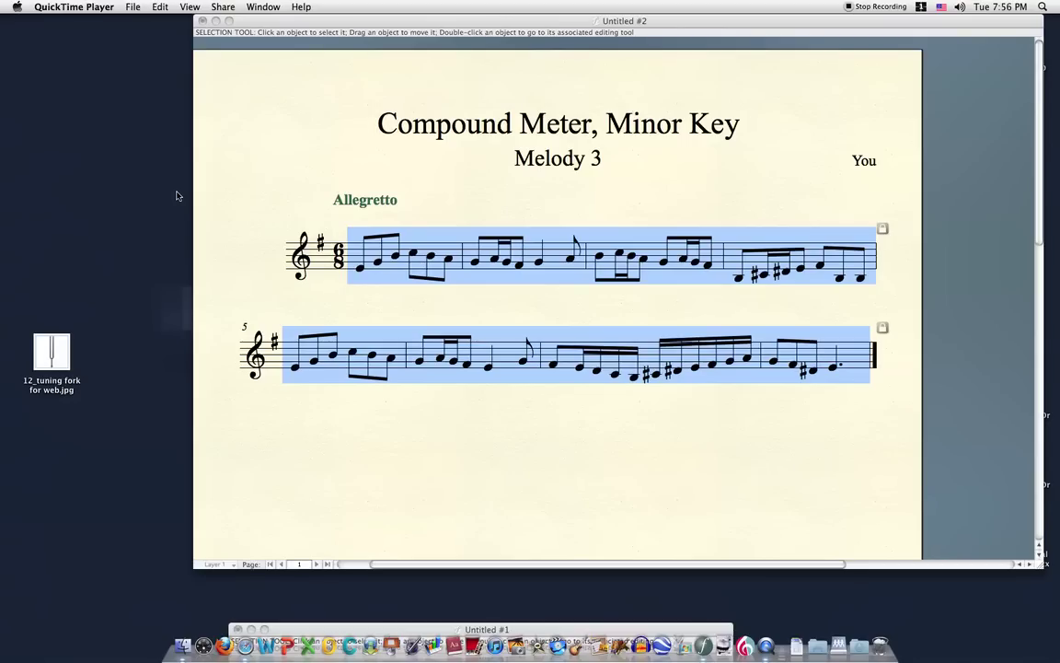
Bring the Finale window forward and deselect the music on the Melody 3 score.
{"action": "left_click", "coordinate": [315, 213]}
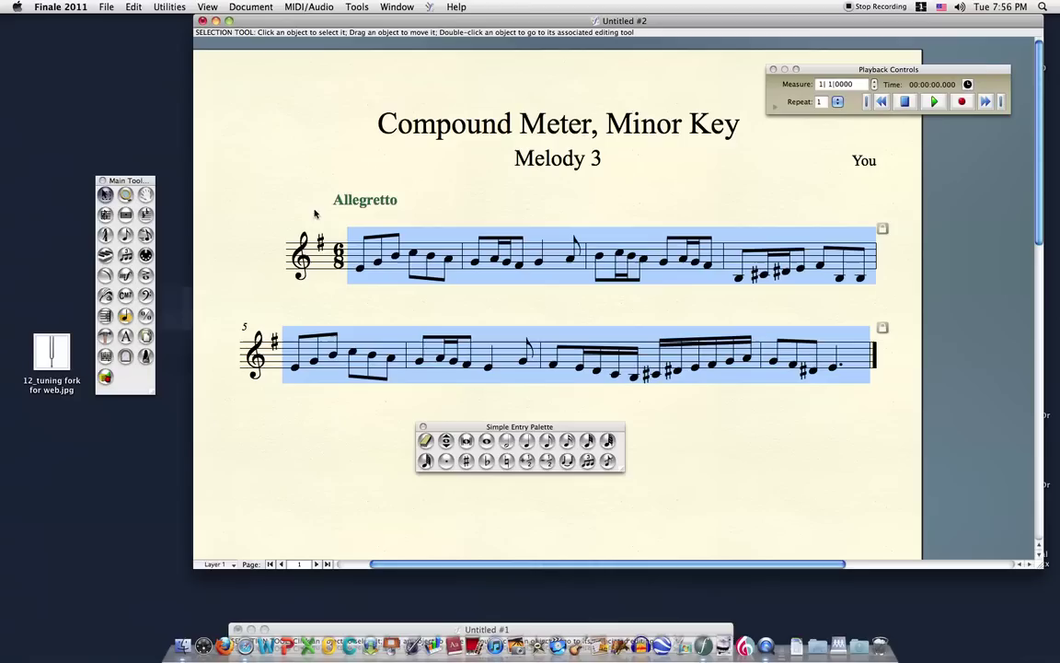
{"action": "left_click", "coordinate": [263, 180]}
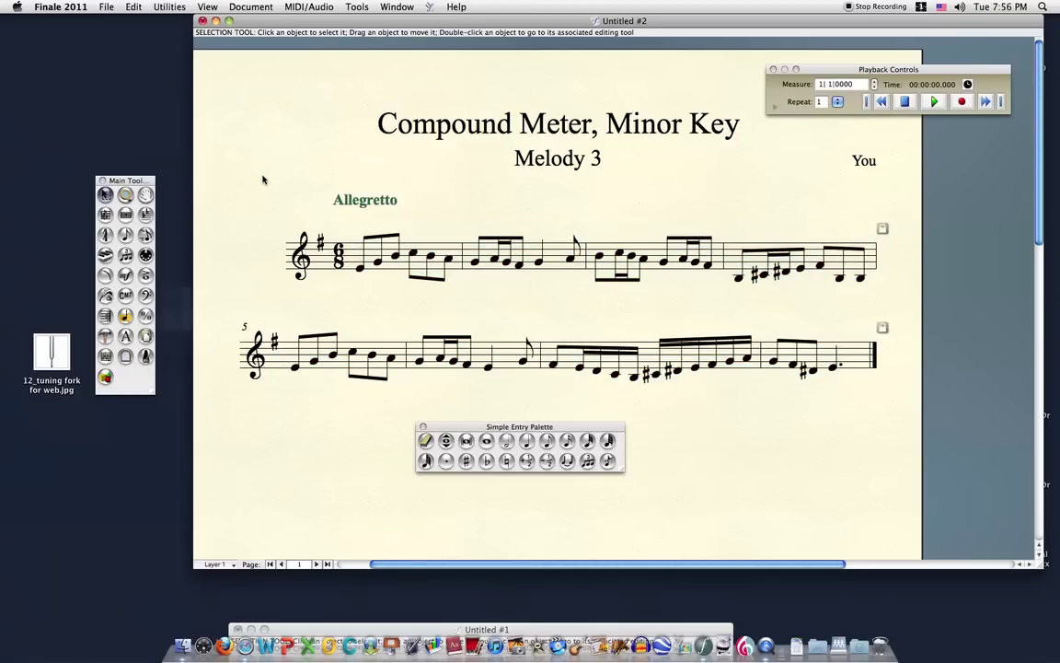
With the Lyrics tool, raise the lyric baseline above the first staff and start at the first note.
{"action": "left_click", "coordinate": [105, 296]}
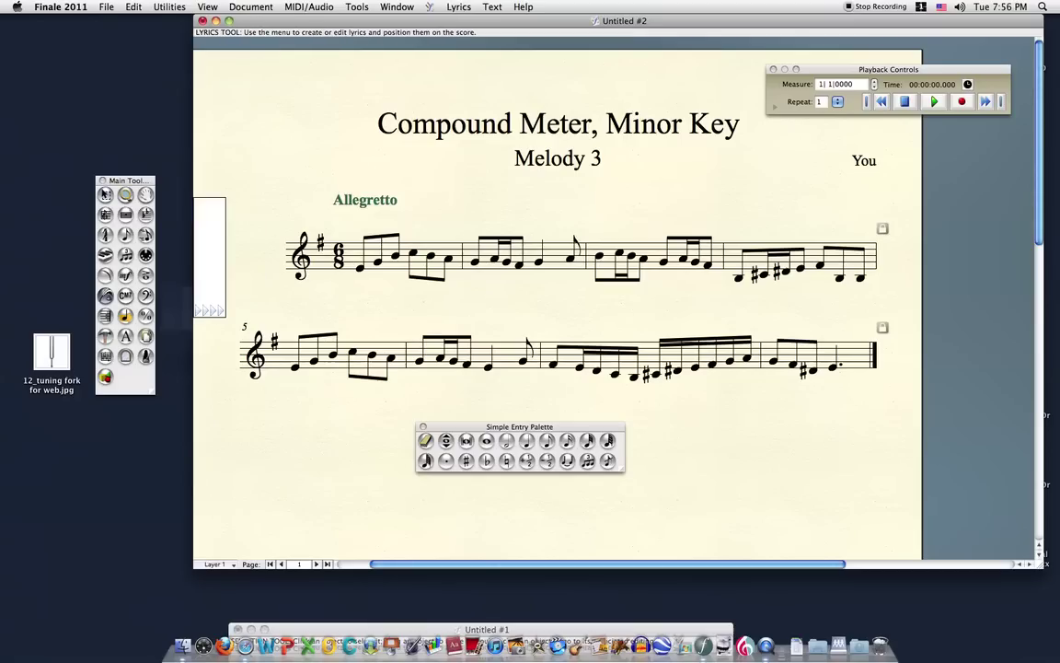
{"action": "left_click", "coordinate": [196, 307]}
{"action": "left_click_drag", "start_coordinate": [196, 307], "coordinate": [195, 223]}
{"action": "left_click", "coordinate": [363, 219]}
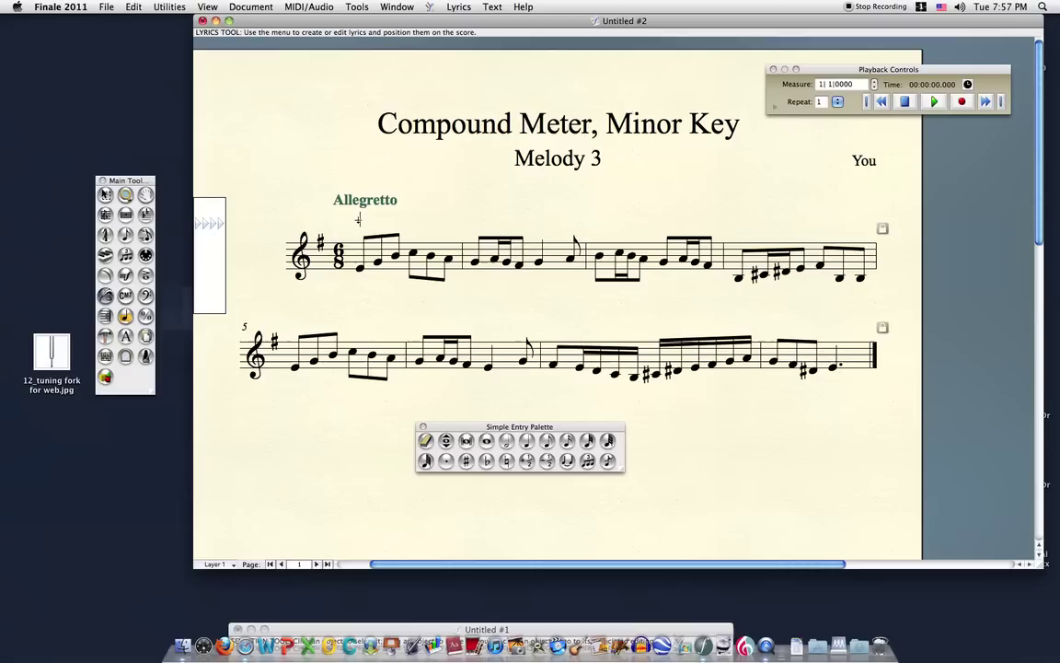
Enter scale degrees 1, 3, 5, 6, 5 under the opening notes.
{"action": "type", "text": "1"}
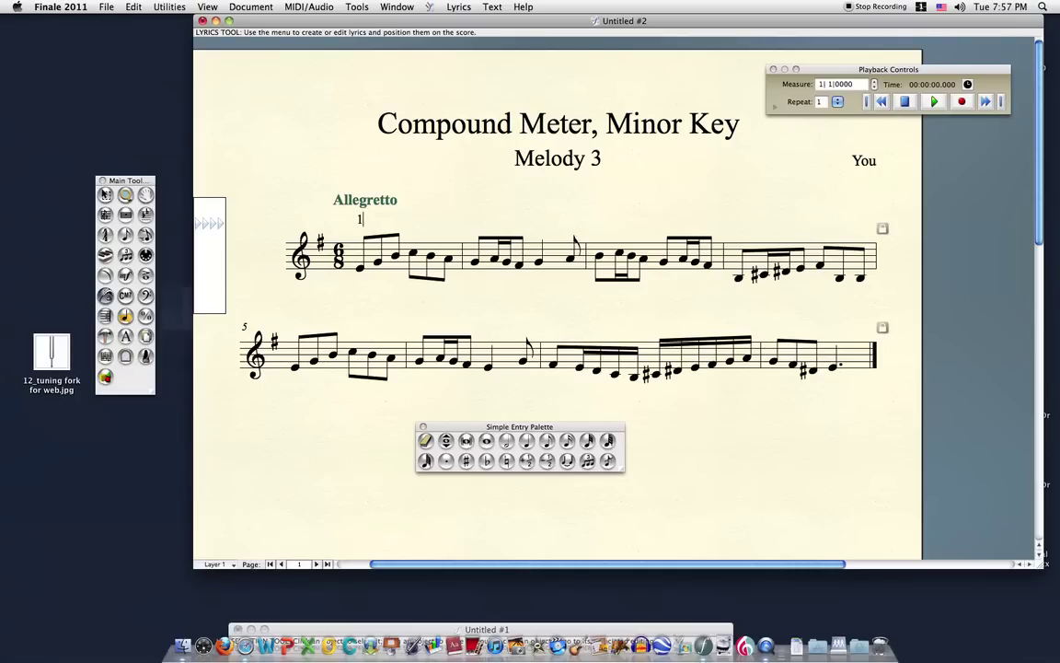
{"action": "key", "text": "space"}
{"action": "type", "text": "3"}
{"action": "key", "text": "space"}
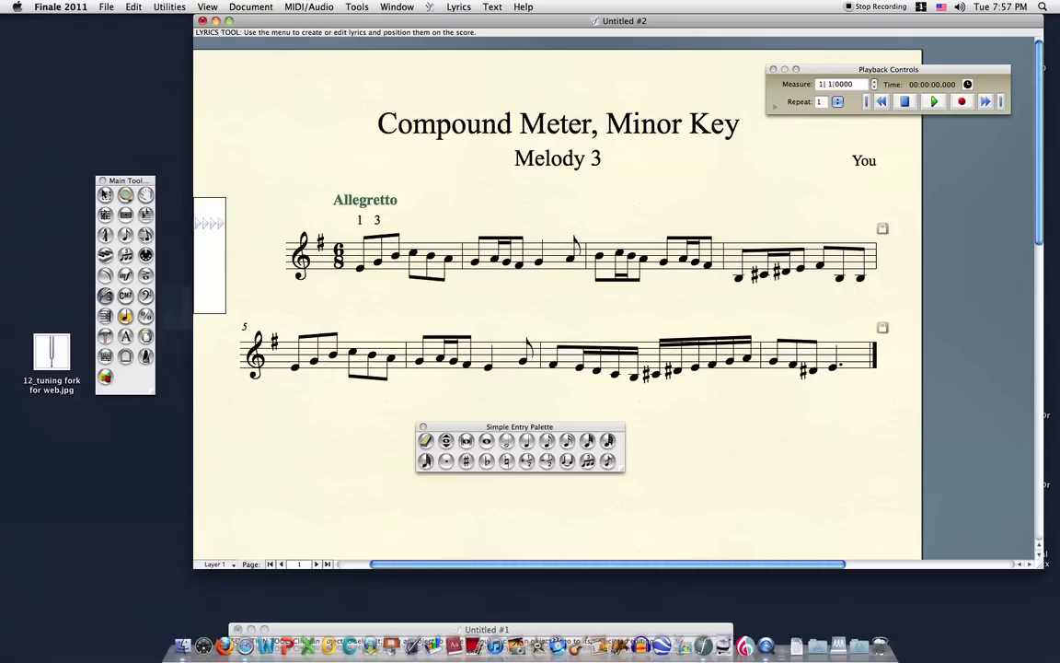
{"action": "type", "text": "5"}
{"action": "key", "text": "space"}
{"action": "type", "text": "6"}
{"action": "key", "text": "space"}
{"action": "type", "text": "5"}
{"action": "key", "text": "space"}
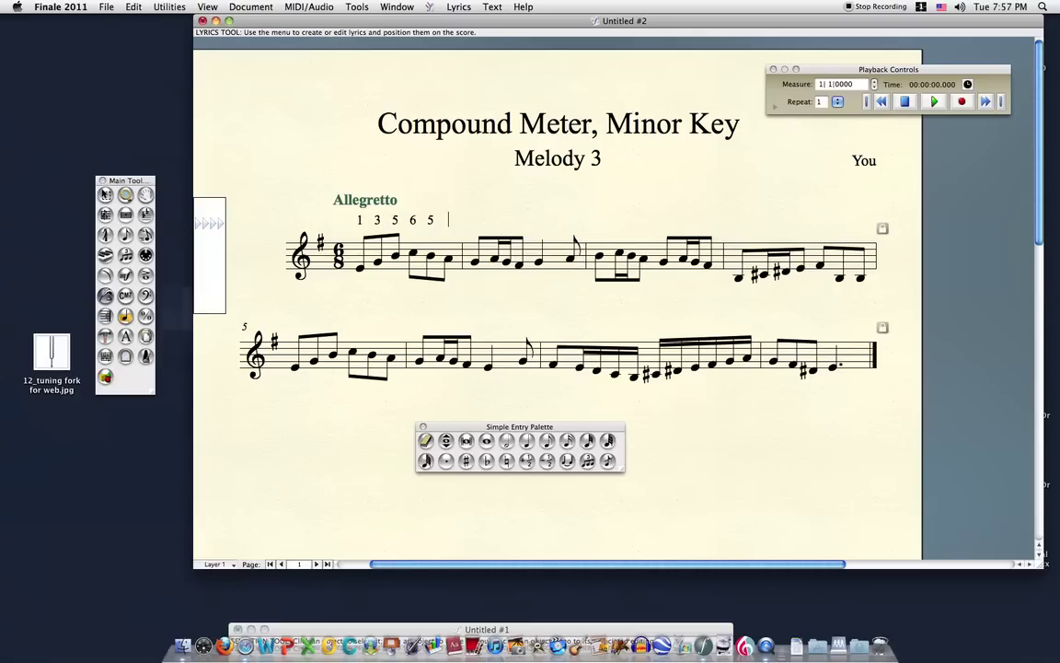
{"action": "type", "text": "4"}
{"action": "key", "text": "space"}
{"action": "type", "text": "3 4 3 2 3 "}
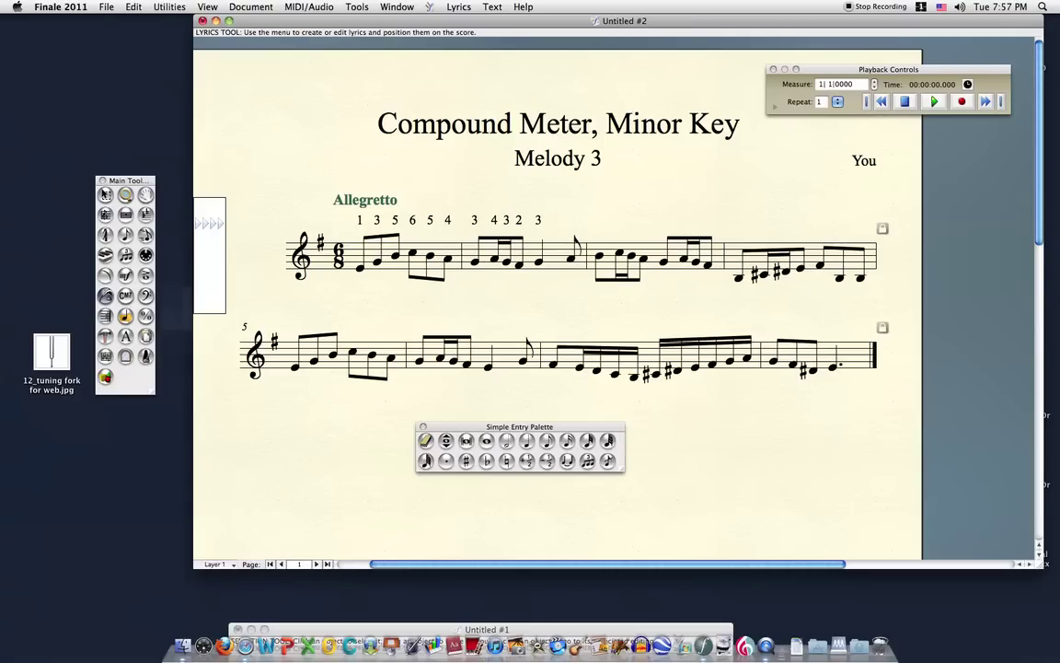
{"action": "type", "text": "4 5 "}
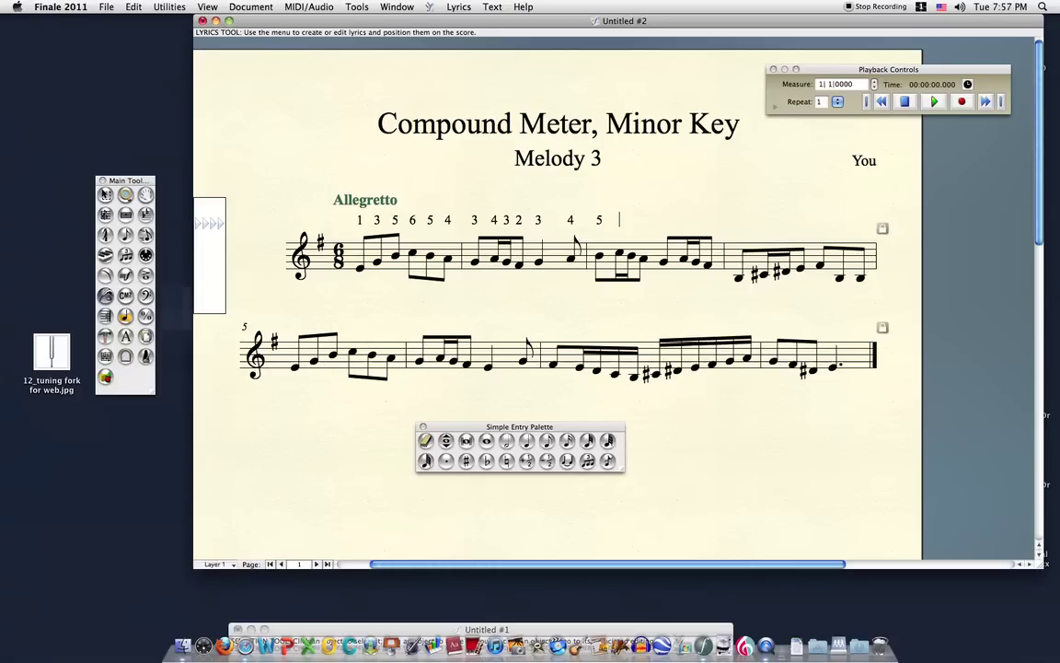
{"action": "type", "text": "6 5 4 "}
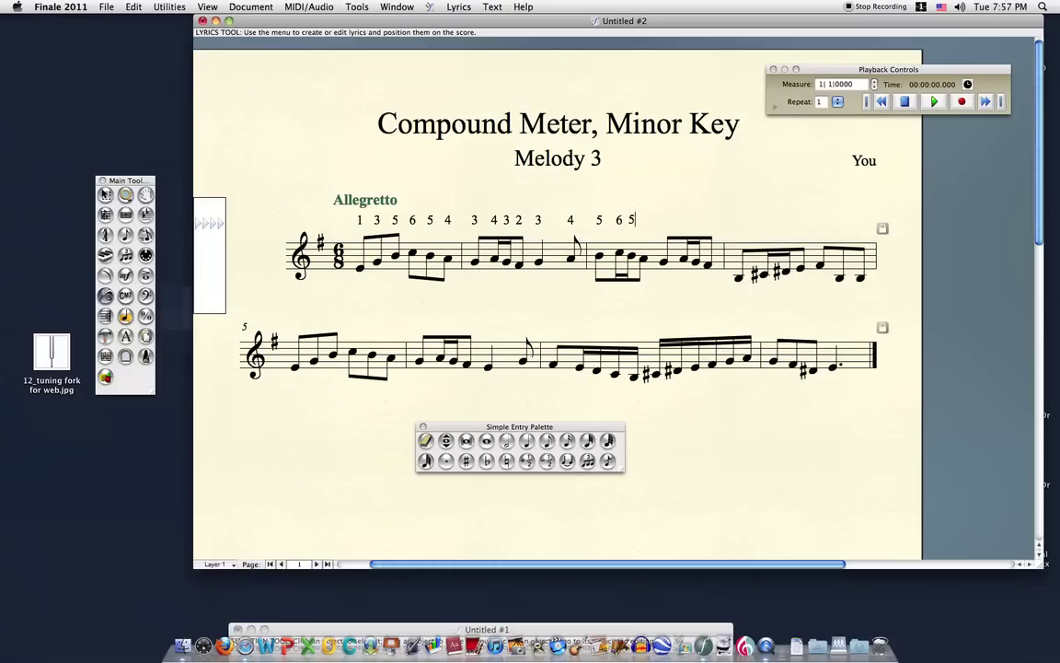
{"action": "type", "text": "3 4 3"}
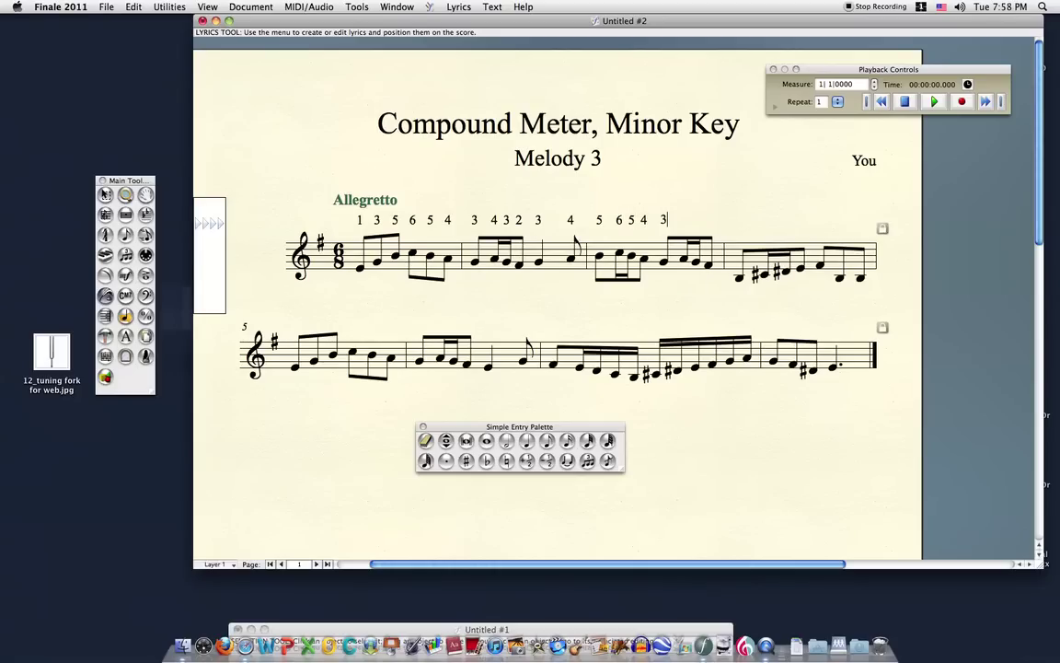
{"action": "type", "text": " 2 "}
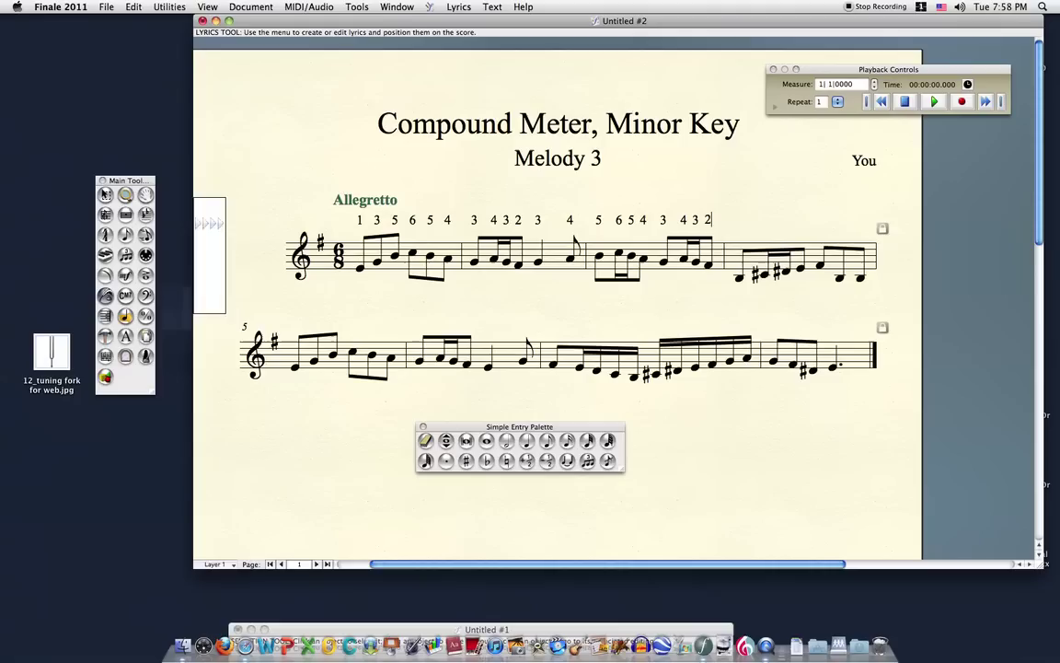
{"action": "type", "text": "5 ^"}
{"action": "type", "text": "6"}
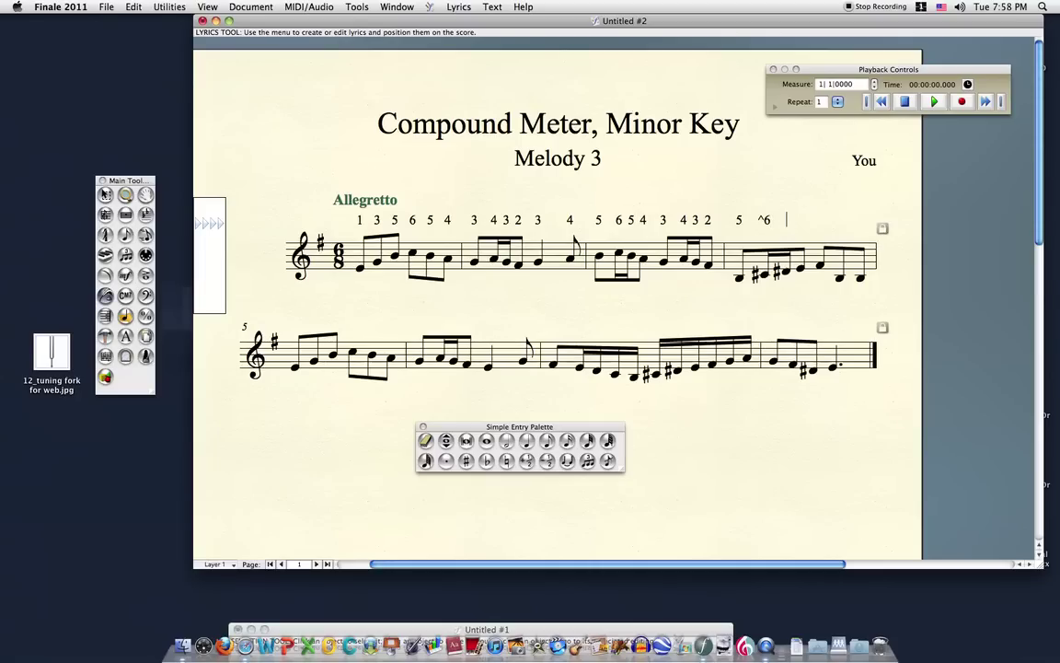
{"action": "type", "text": "^7"}
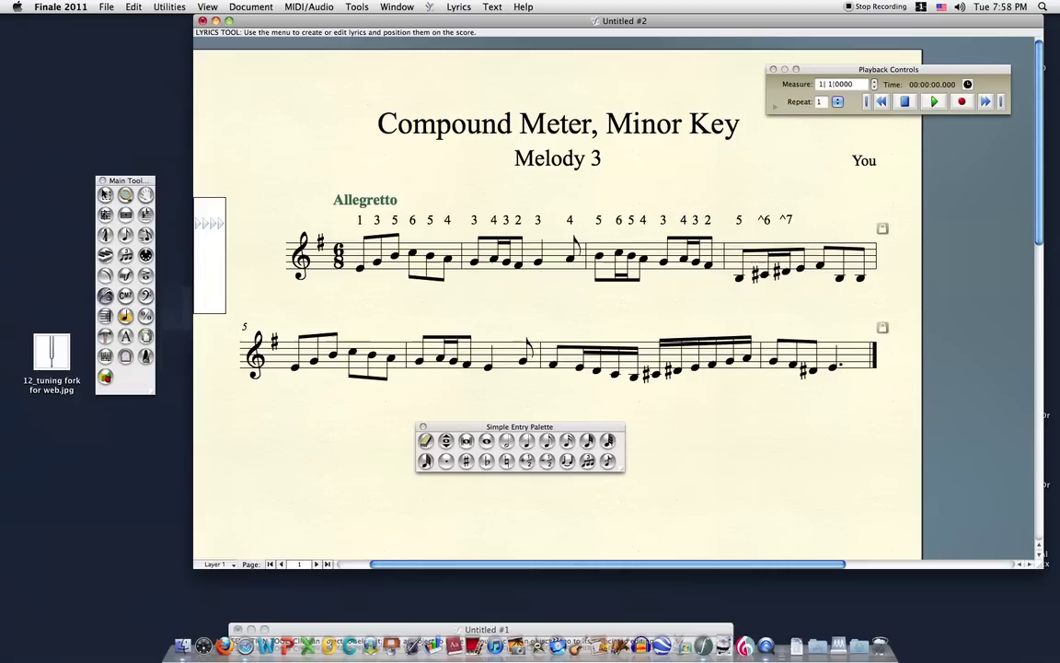
{"action": "type", "text": " 1 2 5 5 "}
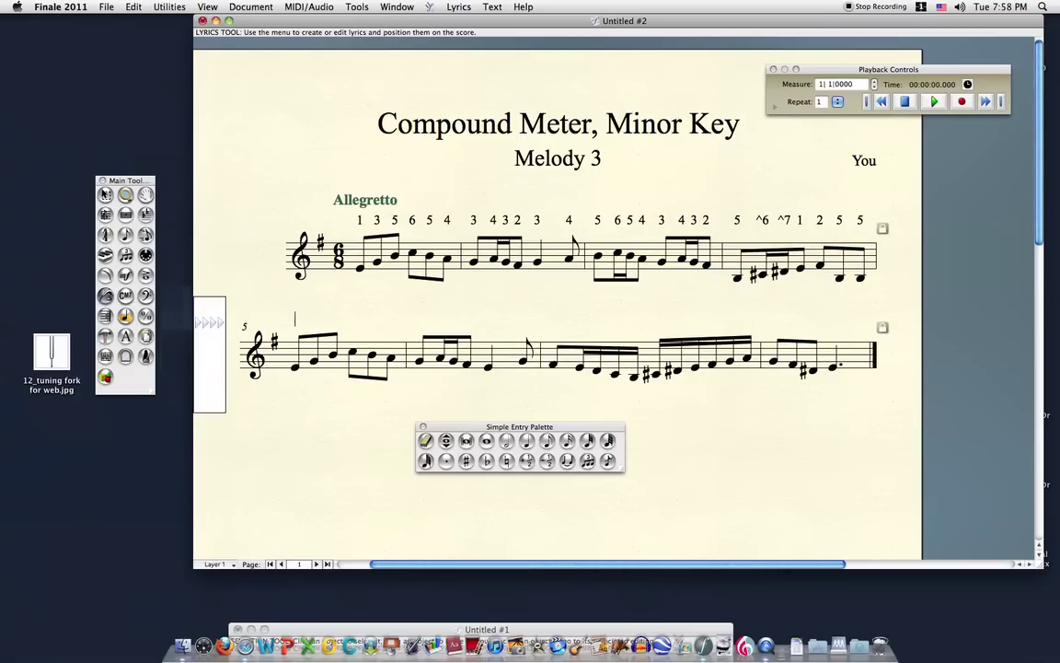
{"action": "type", "text": "1 3 5"}
Create a text block below the first staff containing the interval label m3.
{"action": "left_click", "coordinate": [126, 337]}
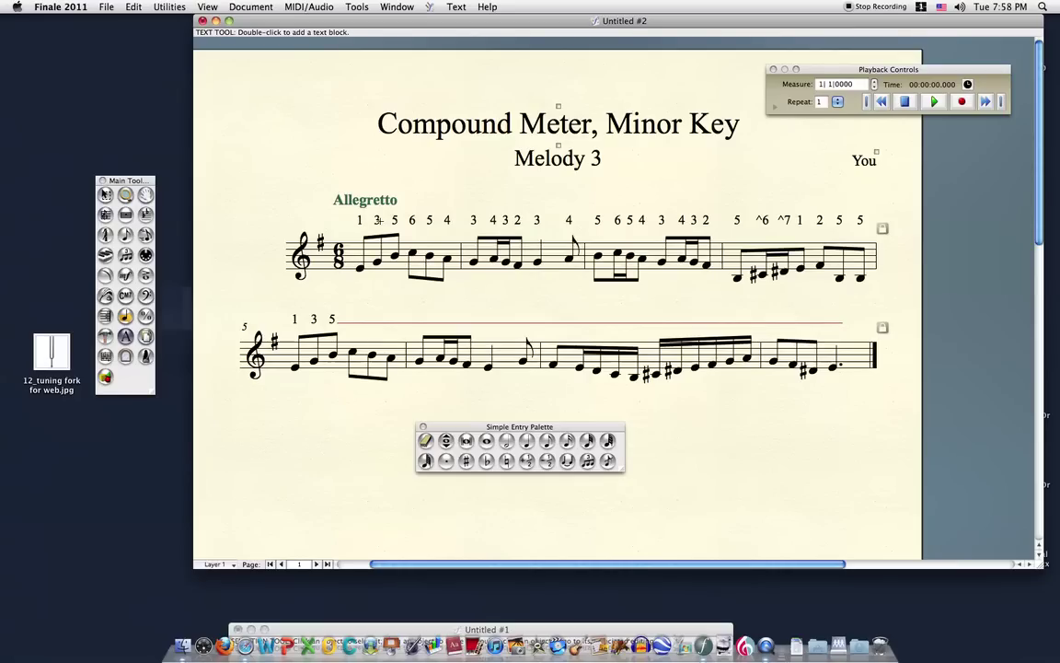
{"action": "double_click", "coordinate": [368, 288]}
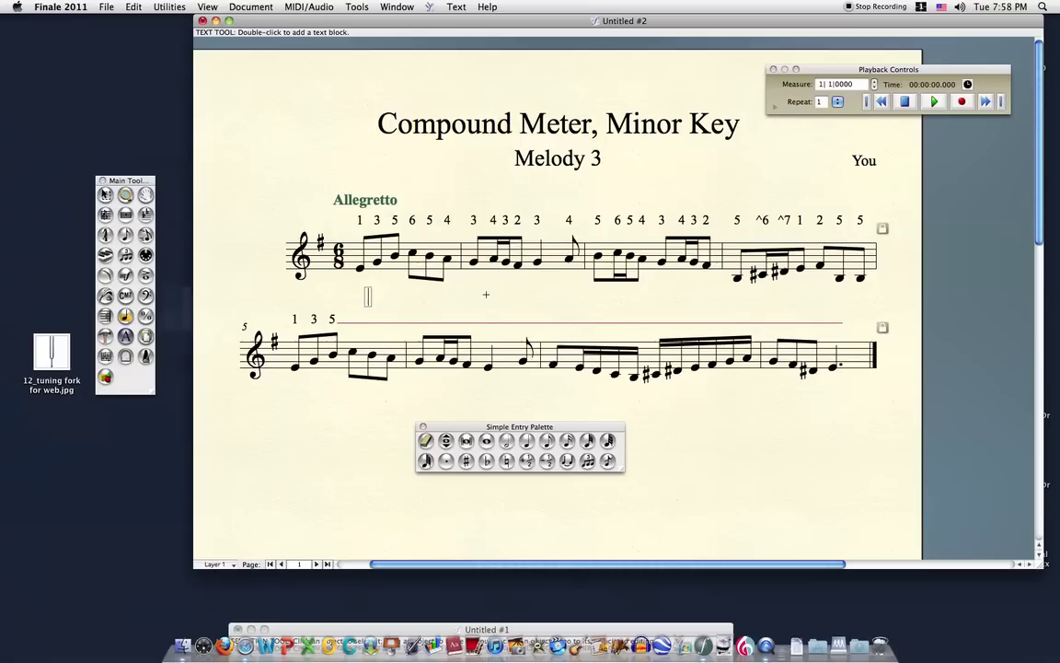
{"action": "type", "text": "m3"}
Set the label's font size to 8 and add M3 after m3.
{"action": "key", "text": "super+a"}
{"action": "left_click", "coordinate": [455, 6]}
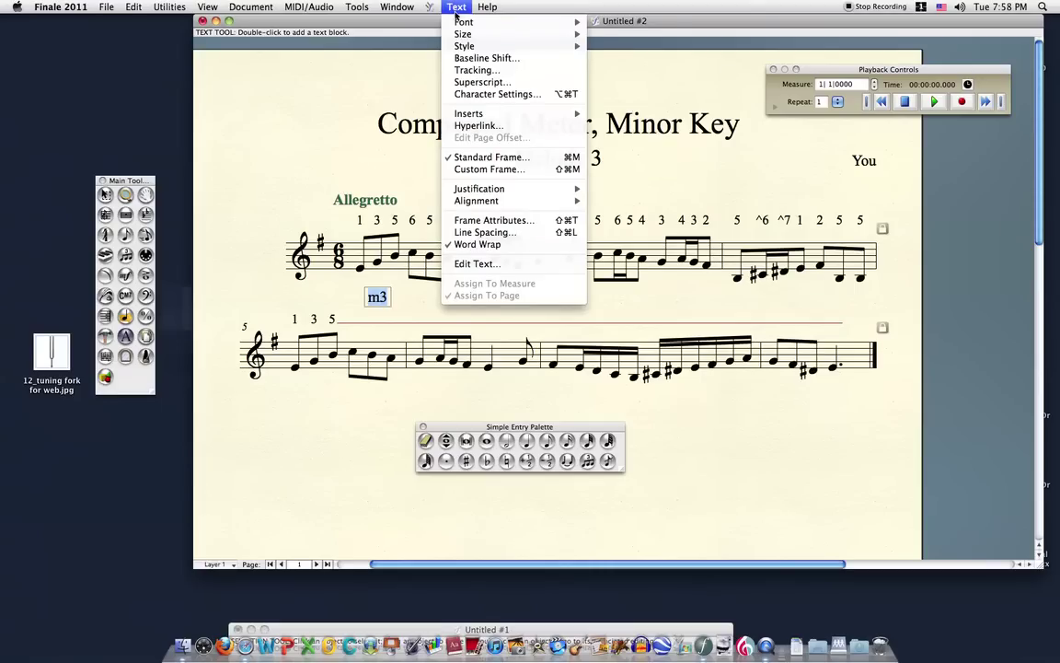
{"action": "mouse_move", "coordinate": [446, 34]}
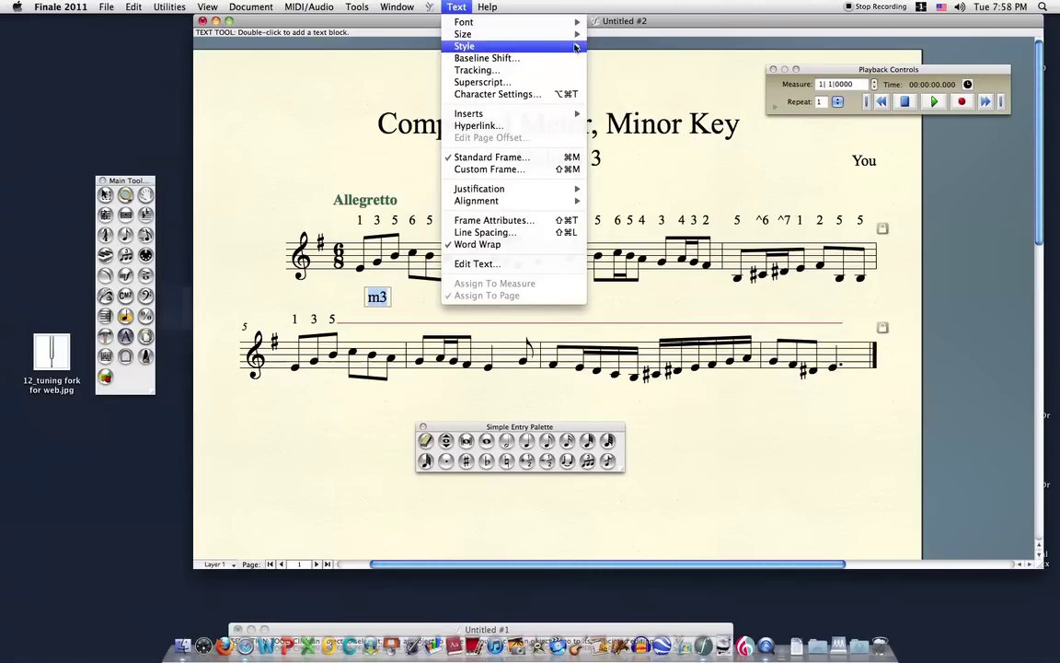
{"action": "left_click", "coordinate": [600, 58]}
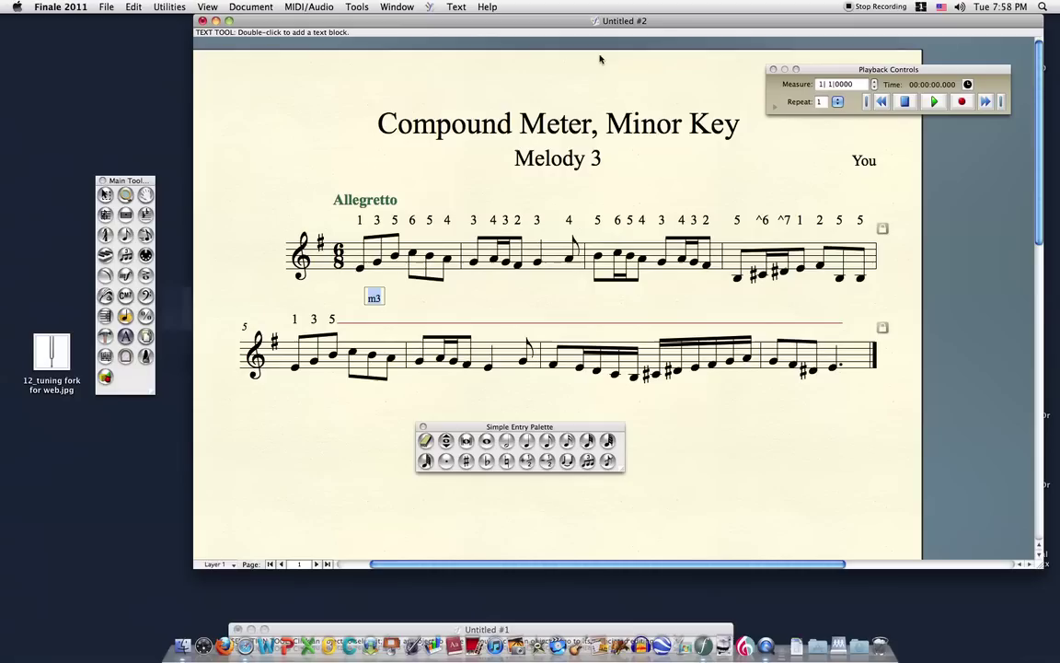
{"action": "left_click", "coordinate": [391, 296]}
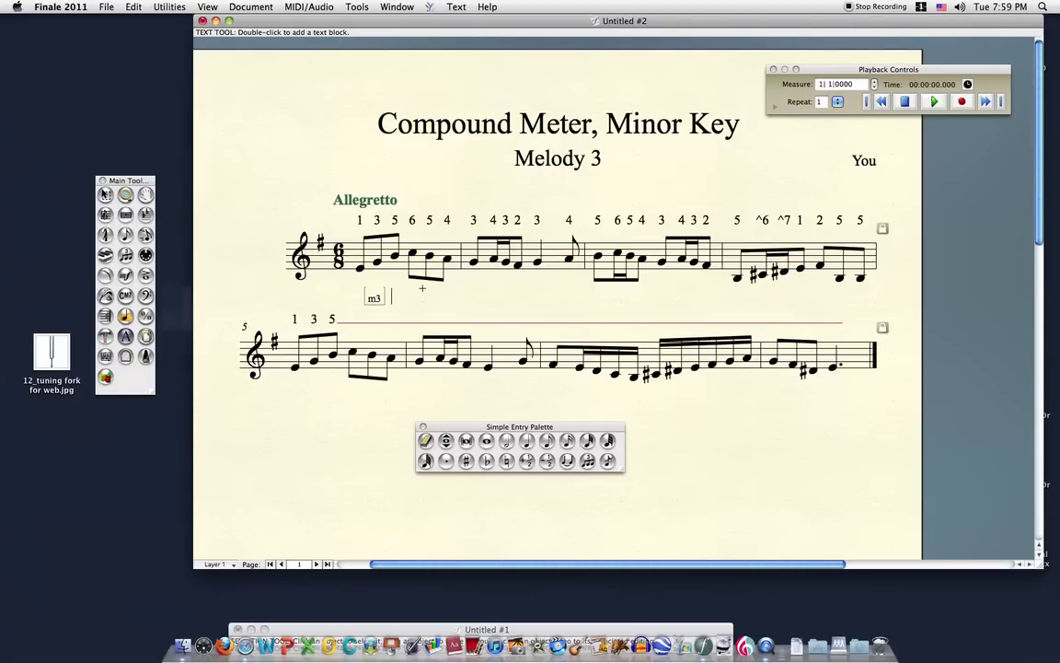
{"action": "type", "text": "M3"}
Select all the music and fit it to 2 measures per system.
{"action": "left_click", "coordinate": [105, 195]}
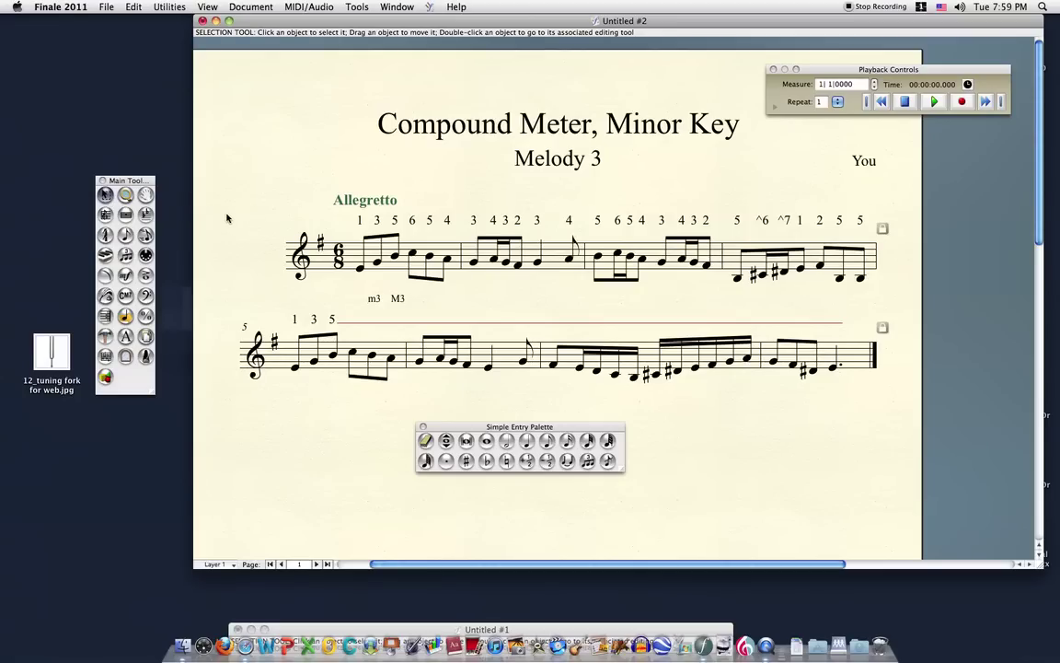
{"action": "key", "text": "super+a"}
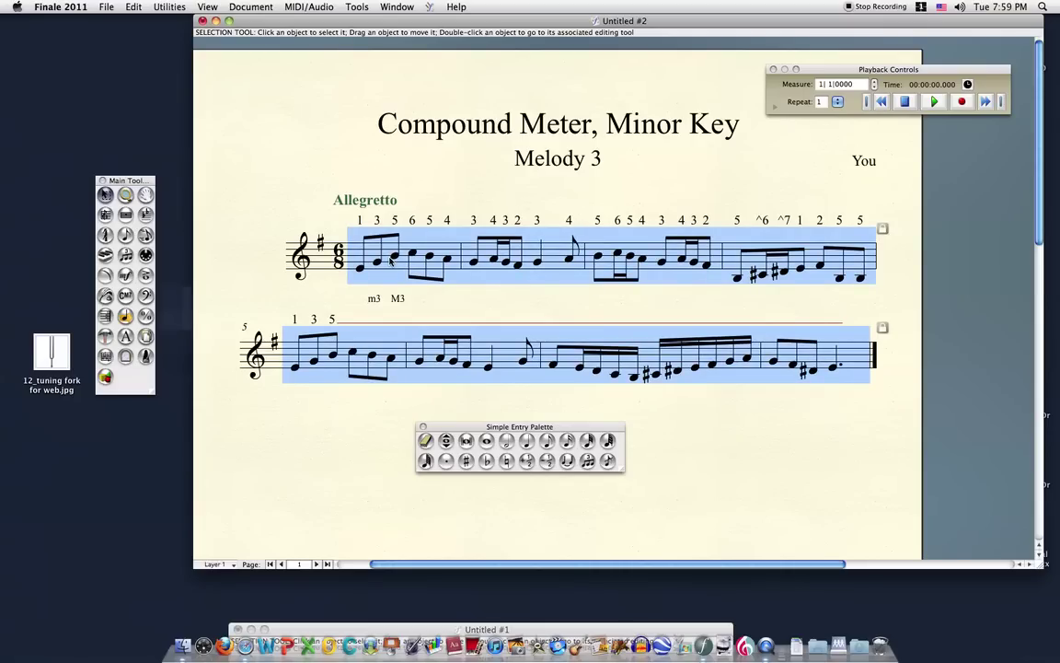
{"action": "key", "text": "super+m"}
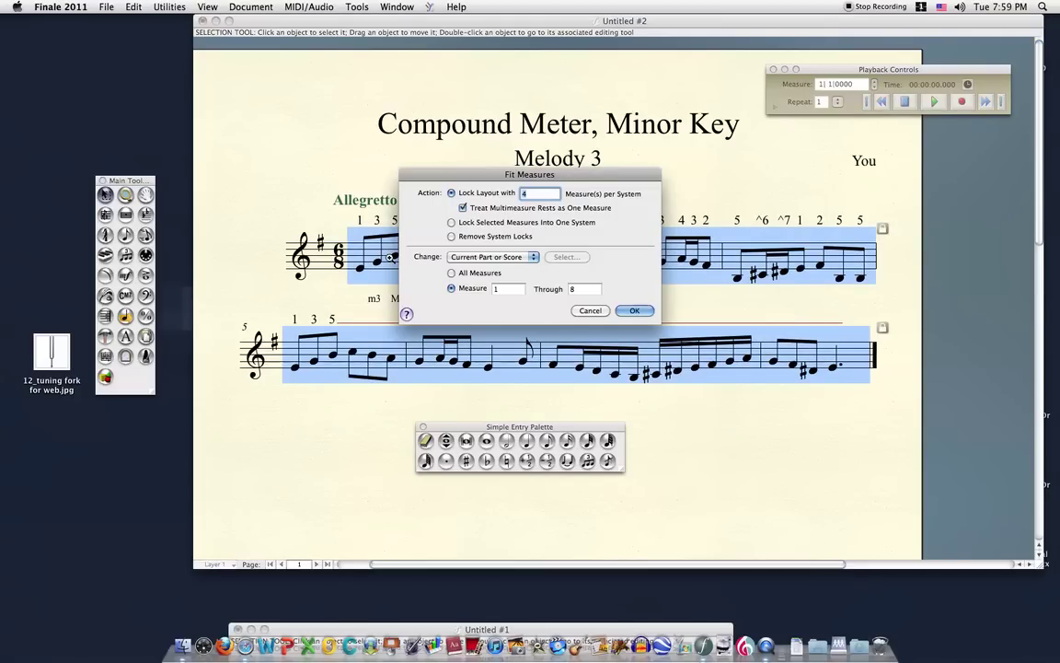
{"action": "type", "text": "2"}
{"action": "key", "text": "Return"}
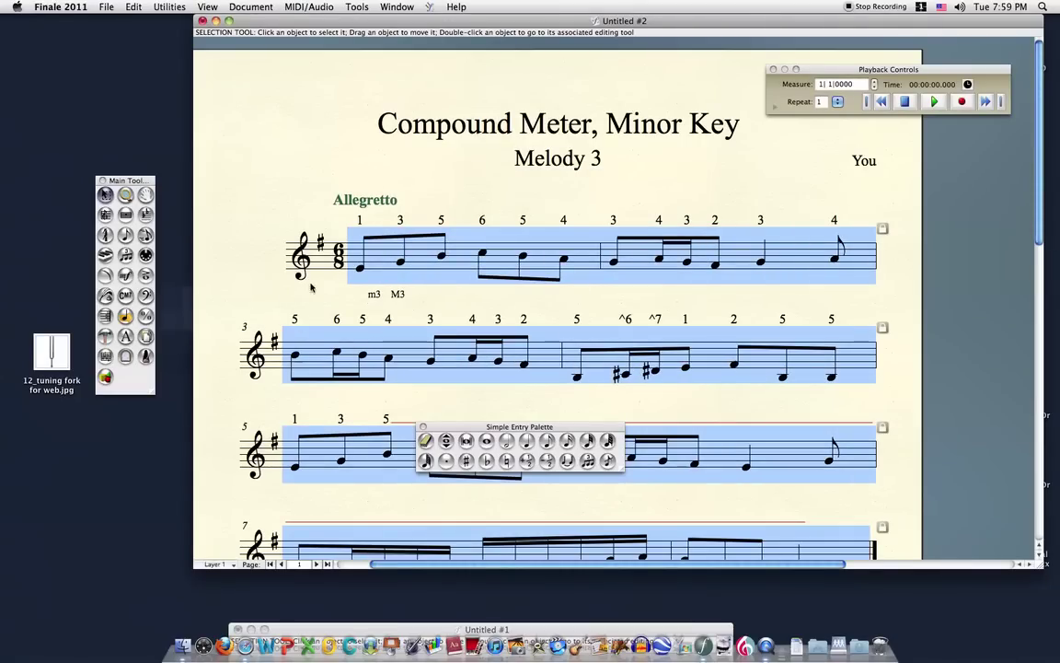
{"action": "scroll", "coordinate": [321, 297], "scroll_direction": "down", "scroll_amount": 5}
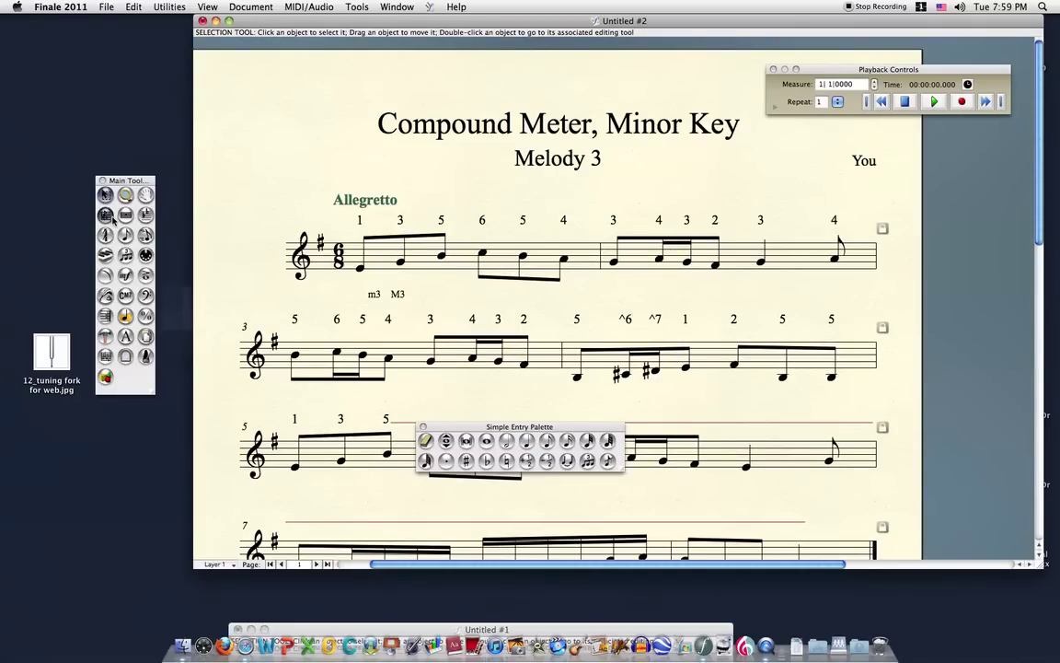
Remove the extra space between m3 and M3 and nudge the label slightly higher.
{"action": "left_click", "coordinate": [126, 338]}
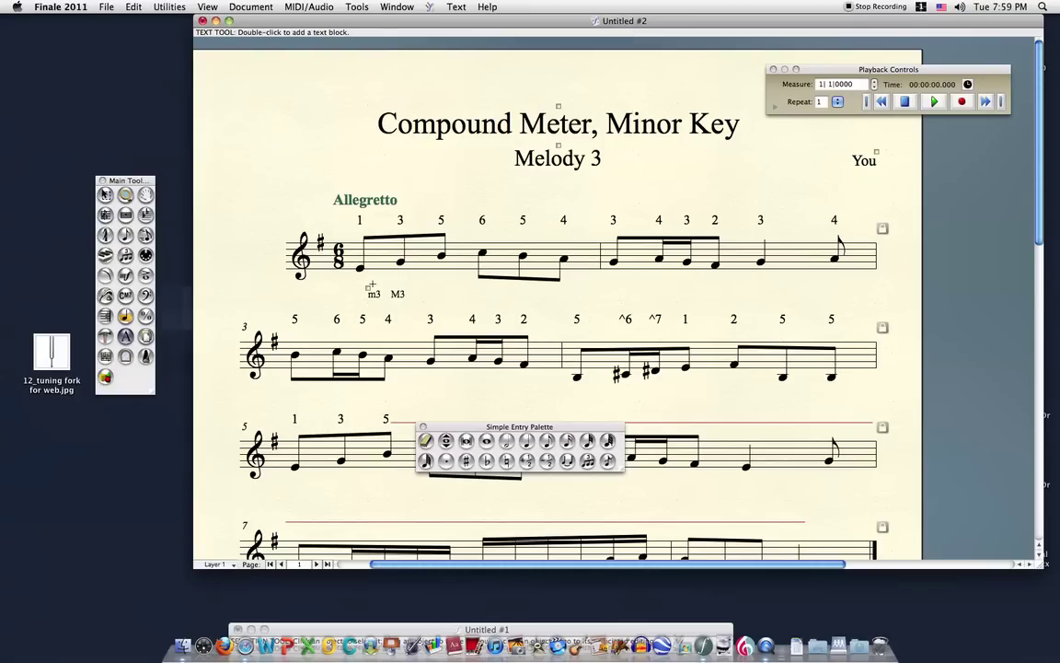
{"action": "double_click", "coordinate": [367, 290]}
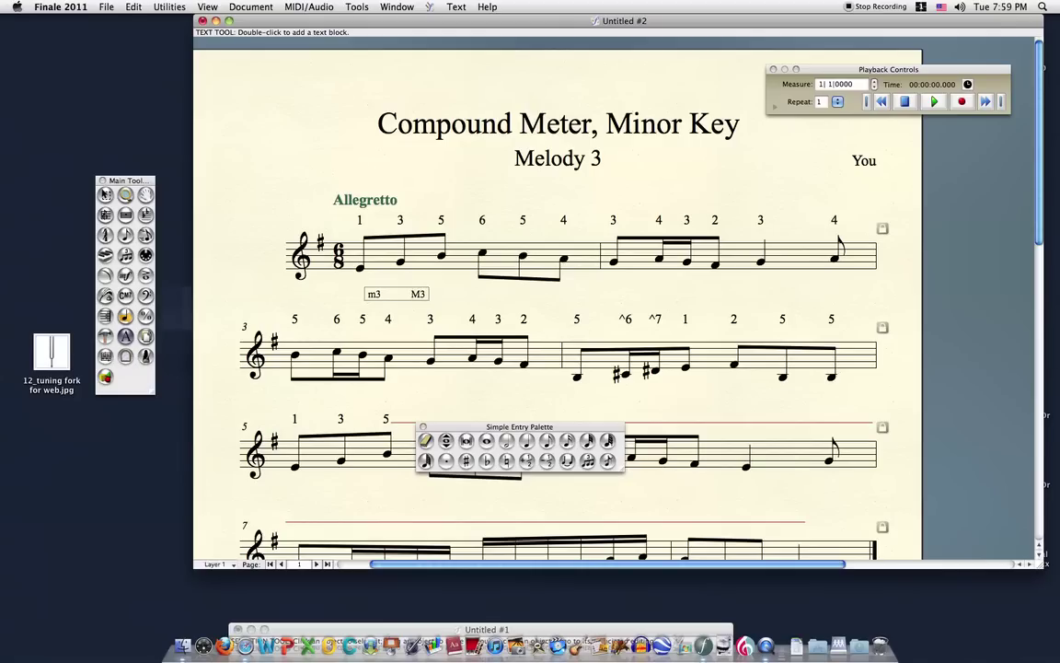
{"action": "key", "text": "BackSpace"}
{"action": "key", "text": "BackSpace"}
{"action": "key", "text": "BackSpace"}
{"action": "left_click", "coordinate": [368, 287]}
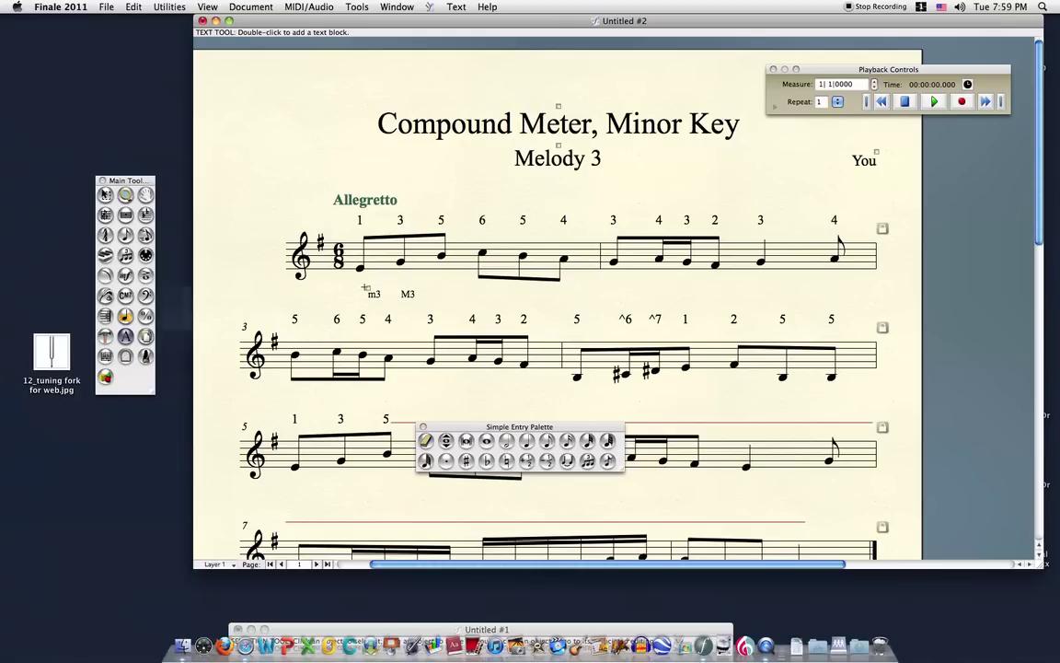
{"action": "mouse_move", "coordinate": [368, 288]}
{"action": "left_mouse_down"}
{"action": "mouse_move", "coordinate": [335, 285]}
{"action": "mouse_move", "coordinate": [377, 285]}
{"action": "left_mouse_up"}
Add interval labels m2, m2, M2, M3, m2 and more, undoing an accidental deletion.
{"action": "double_click", "coordinate": [376, 291]}
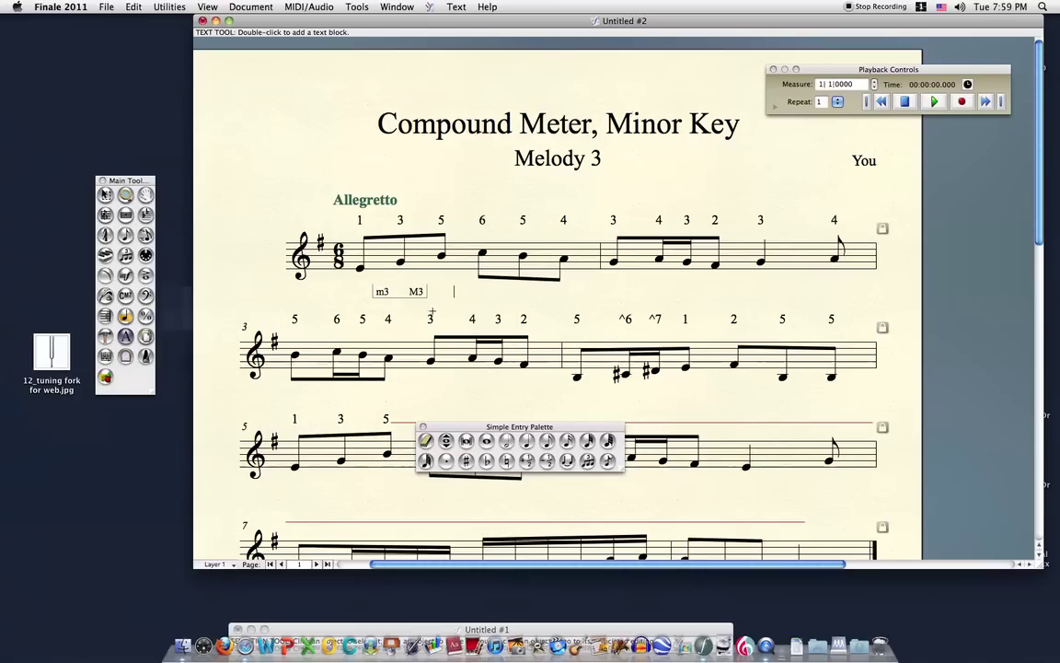
{"action": "type", "text": "m2"}
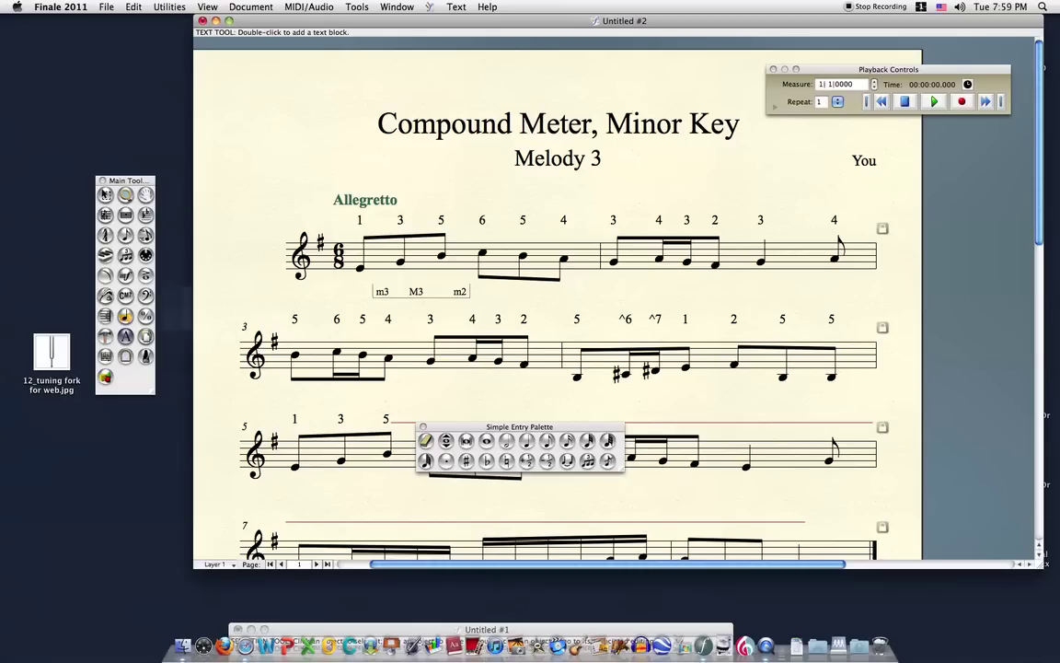
{"action": "type", "text": "   m2   M2      M"}
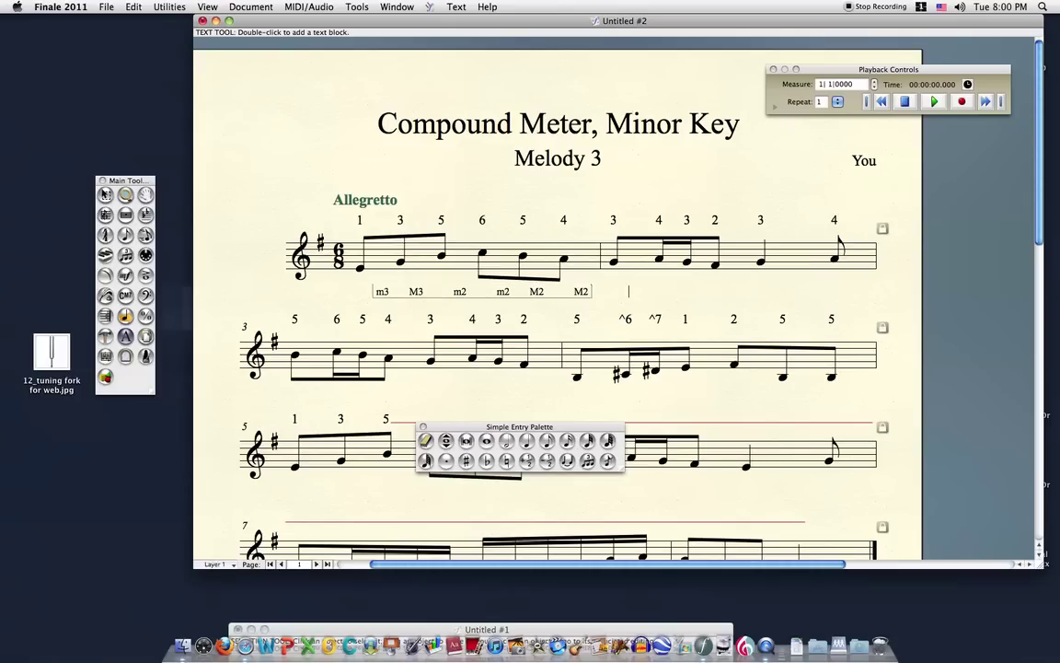
{"action": "type", "text": "         M2           M2"}
{"action": "key", "text": "BackSpace"}
{"action": "key", "text": "BackSpace"}
{"action": "key", "text": "BackSpace"}
{"action": "key", "text": "BackSpace"}
{"action": "key", "text": "BackSpace"}
{"action": "key", "text": "BackSpace"}
{"action": "key", "text": "BackSpace"}
{"action": "key", "text": "BackSpace"}
{"action": "key", "text": "BackSpace"}
{"action": "key", "text": "BackSpace"}
{"action": "key", "text": "BackSpace"}
{"action": "key", "text": "BackSpace"}
{"action": "key", "text": "BackSpace"}
{"action": "key", "text": "BackSpace"}
{"action": "key", "text": "BackSpace"}
{"action": "key", "text": "BackSpace"}
{"action": "key", "text": "BackSpace"}
{"action": "key", "text": "BackSpace"}
{"action": "key", "text": "super+z"}
{"action": "type", "text": "m2 m2"}
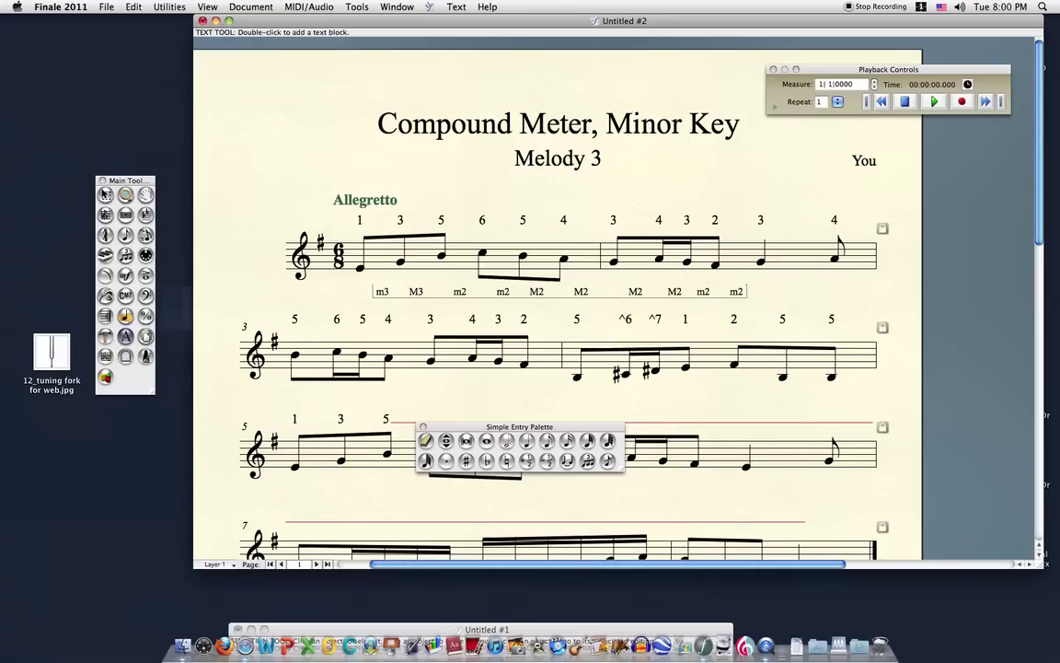
{"action": "type", "text": "M3        m2"}
{"action": "type", "text": "+"}
{"action": "type", "text": "M2              M2"}
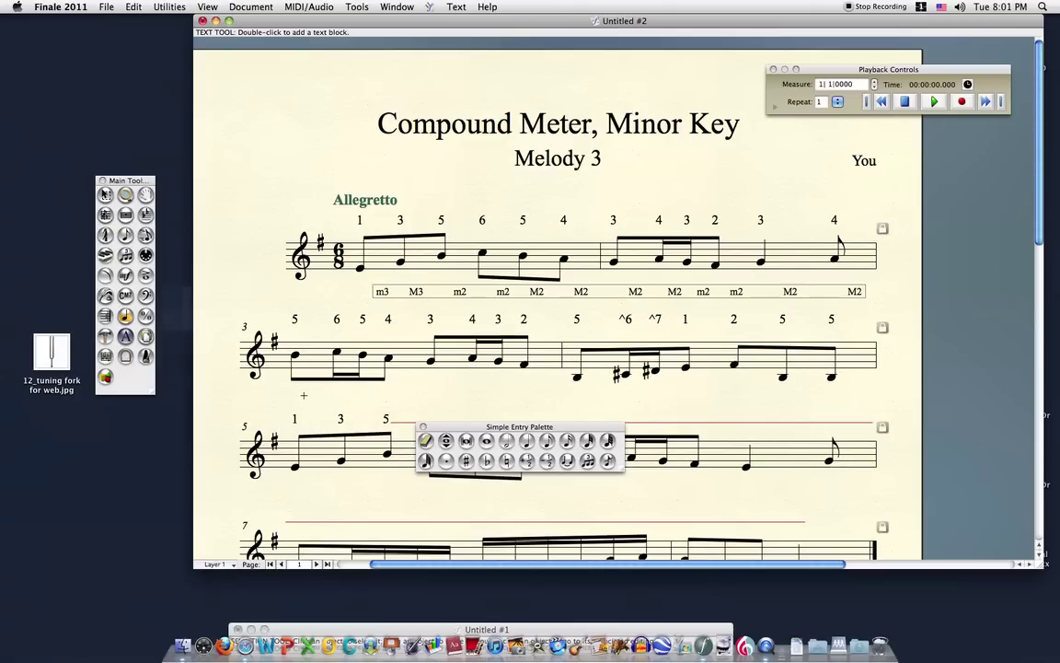
{"action": "double_click", "coordinate": [302, 397]}
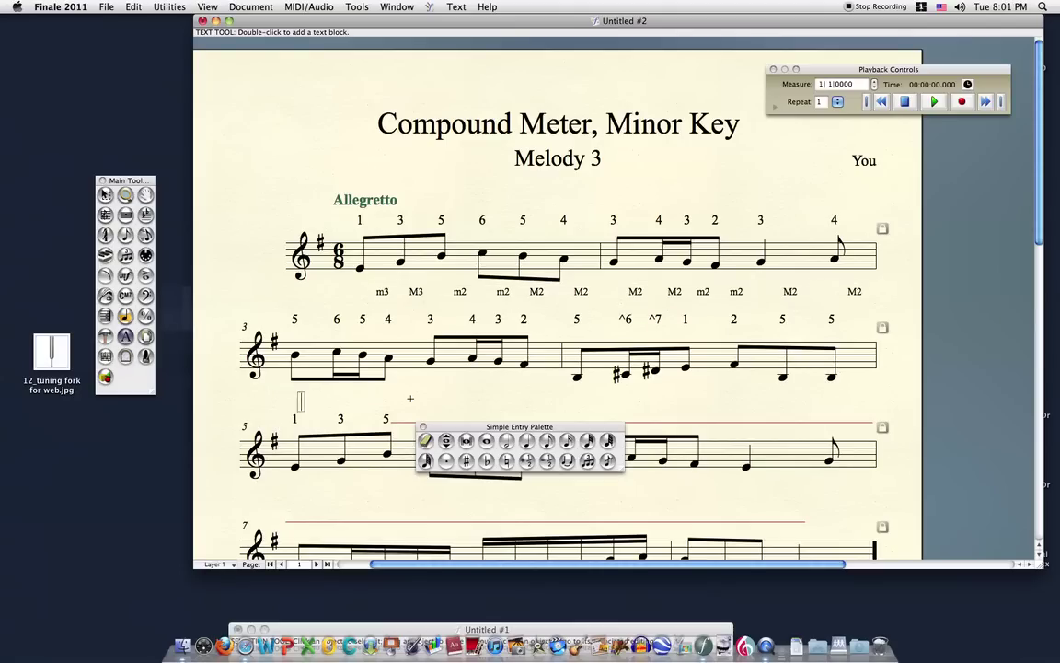
{"action": "type", "text": "m2"}
{"action": "key", "text": "BackSpace"}
{"action": "key", "text": "BackSpace"}
{"action": "key", "text": "BackSpace"}
{"action": "key", "text": "BackSpace"}
{"action": "key", "text": "BackSpace"}
{"action": "left_click", "coordinate": [456, 7]}
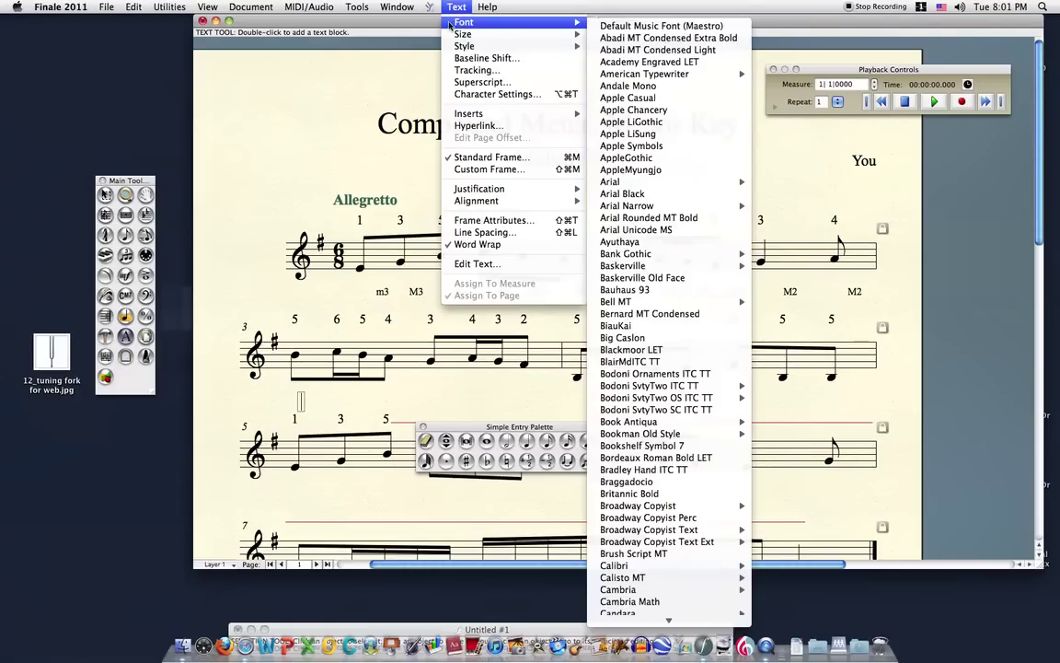
{"action": "left_click", "coordinate": [334, 135]}
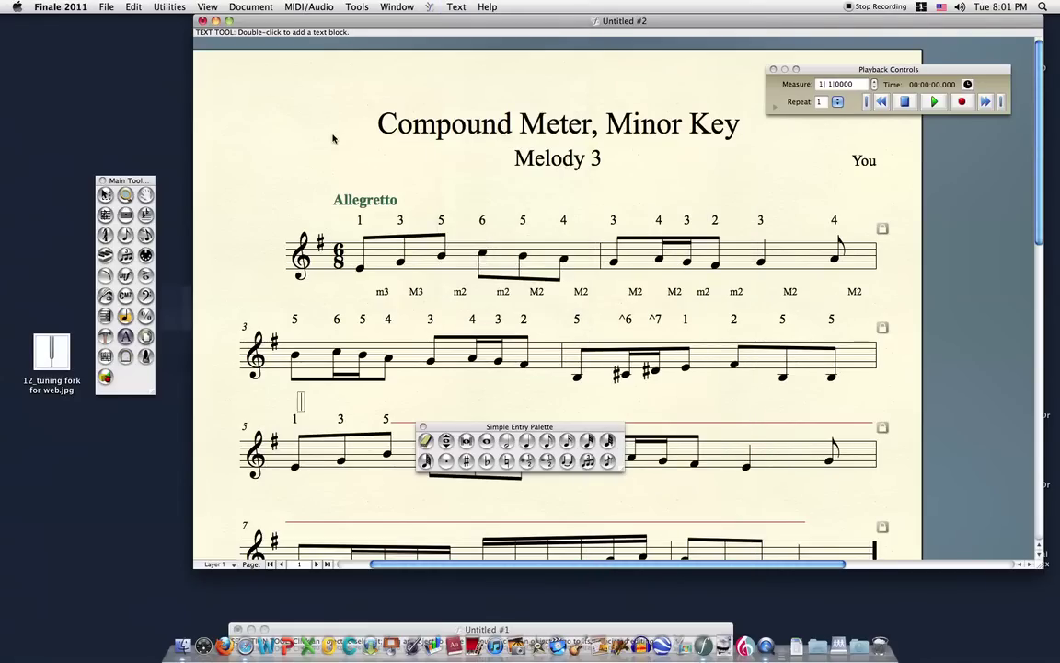
{"action": "left_click", "coordinate": [457, 7]}
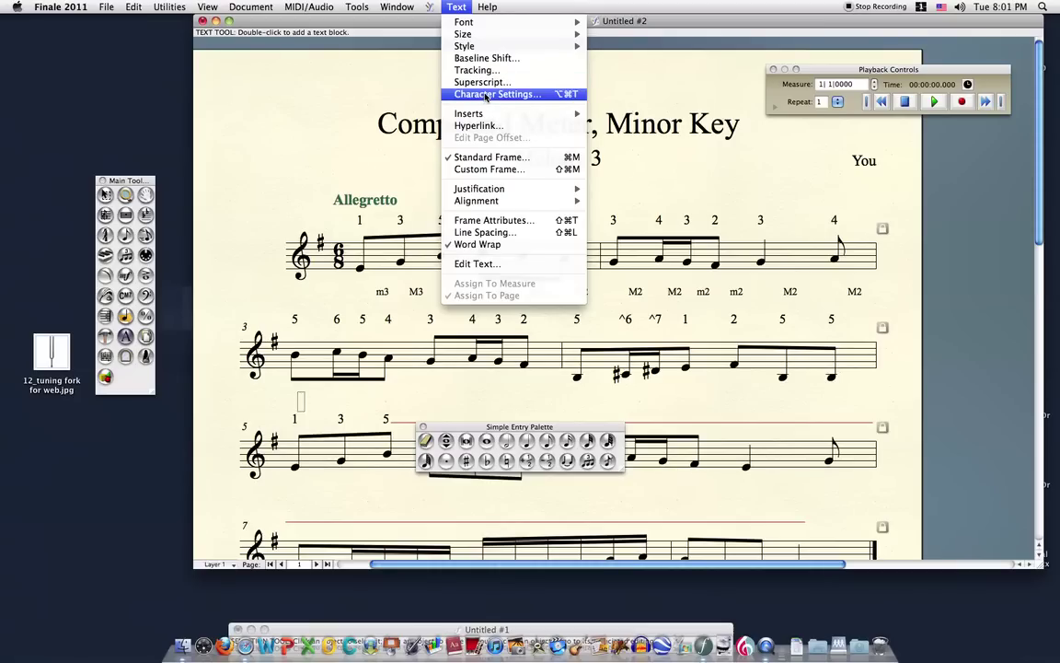
{"action": "left_click", "coordinate": [335, 156]}
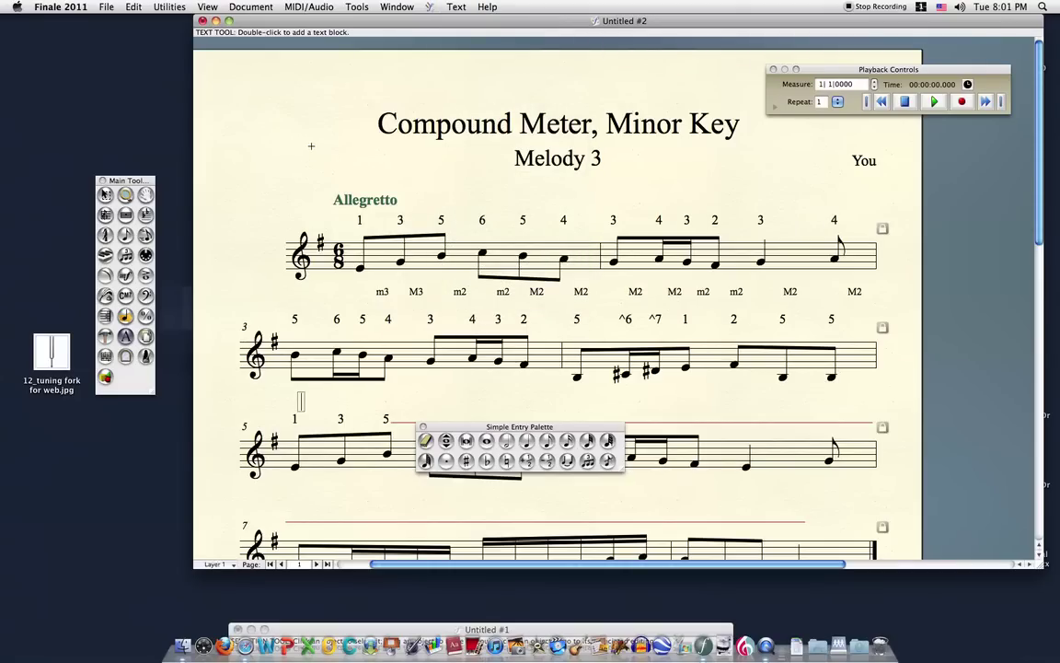
{"action": "scroll", "coordinate": [258, 188], "scroll_direction": "down", "scroll_amount": 6}
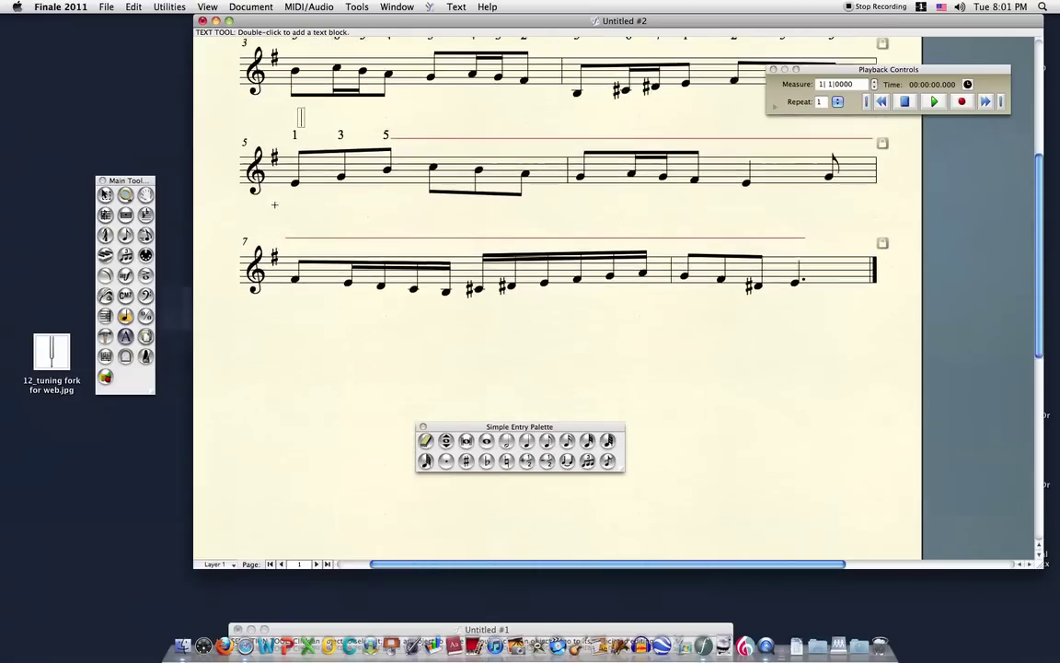
{"action": "scroll", "coordinate": [274, 205], "scroll_direction": "up", "scroll_amount": 4}
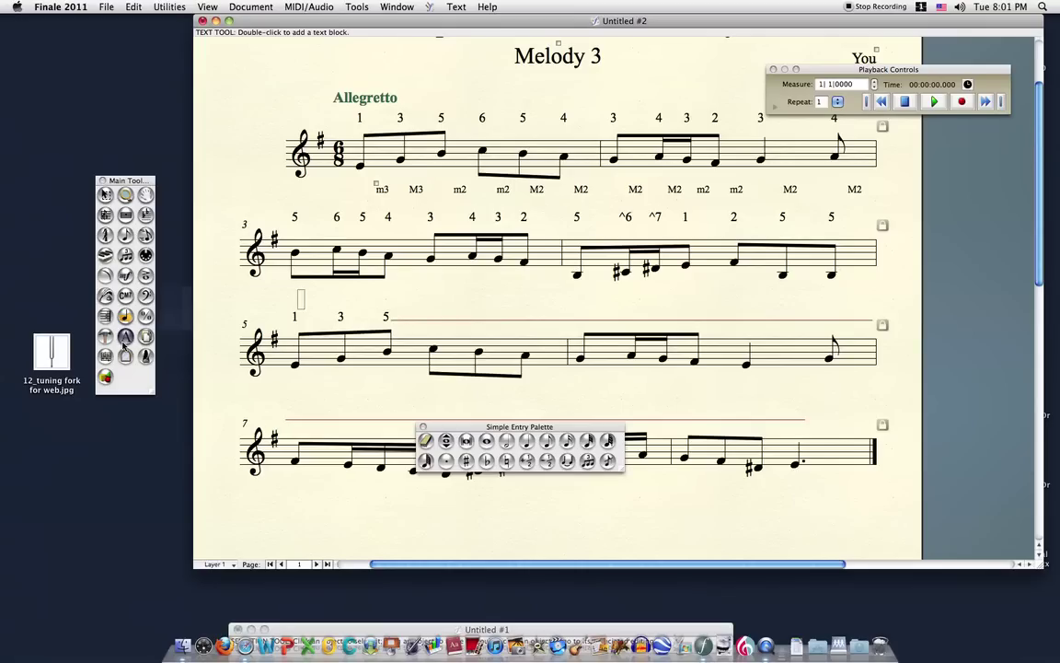
Drag the lyric baselines down so the scale-degree numbers sit closer to each staff.
{"action": "left_click", "coordinate": [108, 294]}
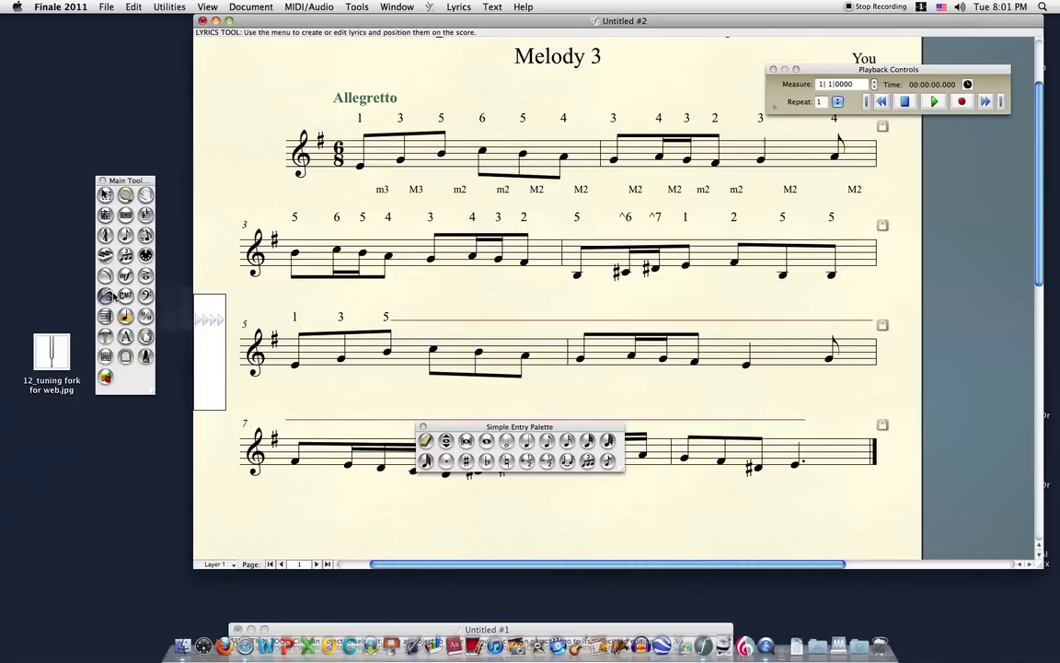
{"action": "left_click", "coordinate": [197, 321]}
{"action": "left_click_drag", "start_coordinate": [198, 320], "coordinate": [198, 330]}
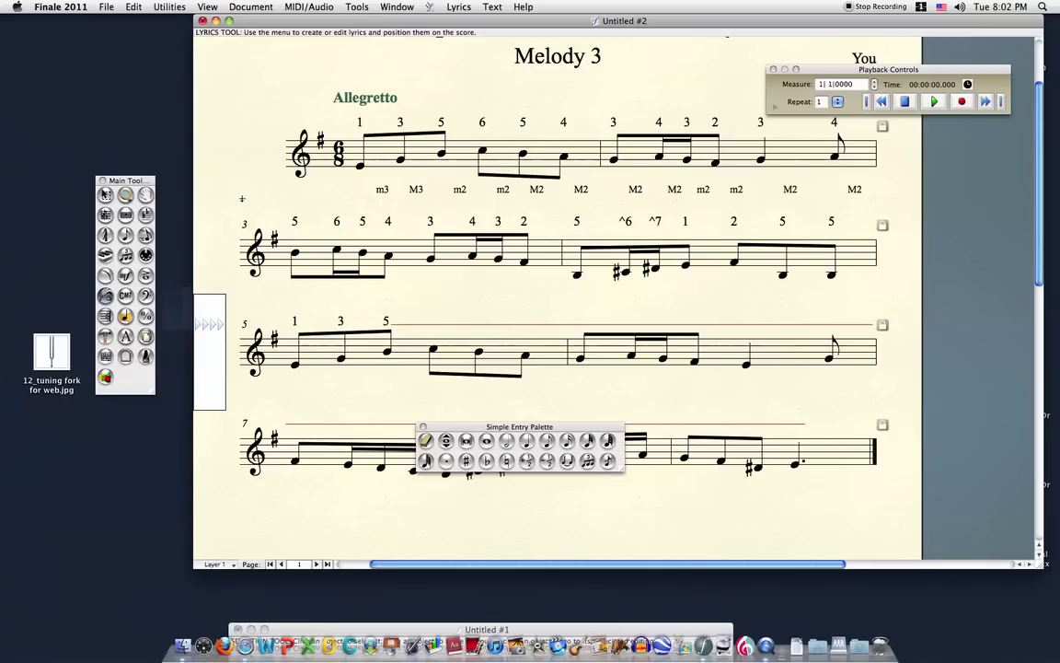
{"action": "left_click", "coordinate": [370, 126]}
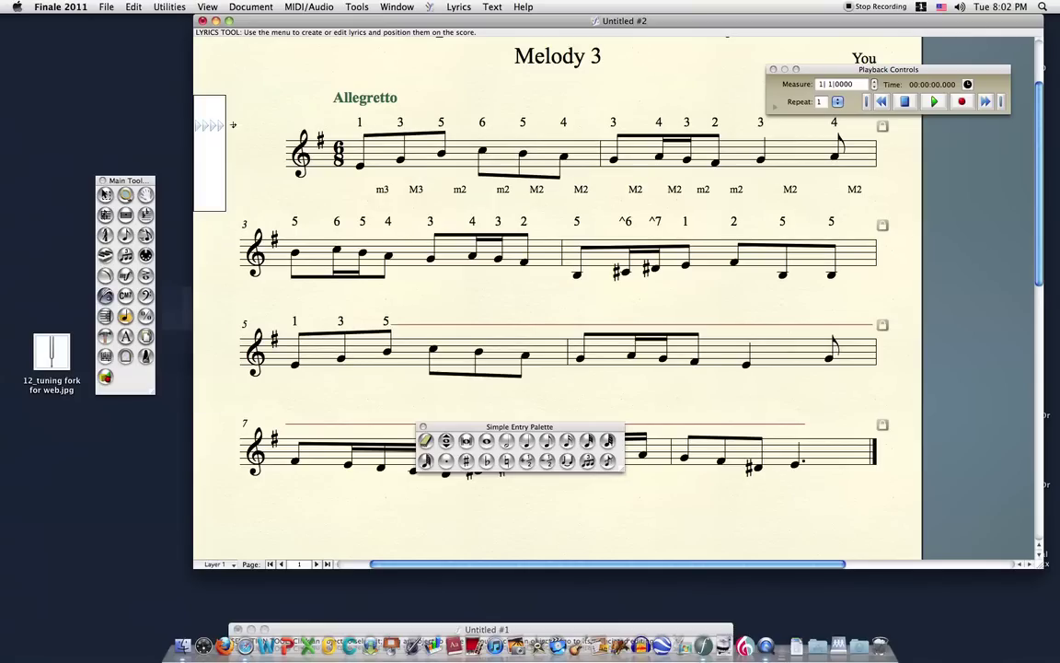
{"action": "left_click_drag", "start_coordinate": [192, 125], "coordinate": [195, 129]}
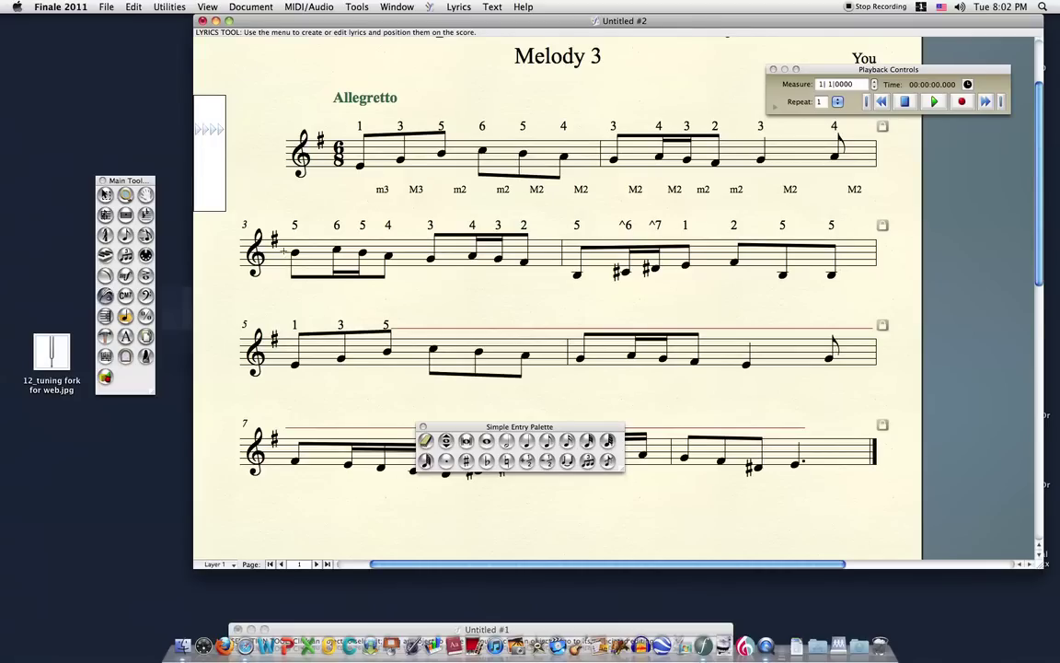
{"action": "left_click", "coordinate": [145, 337]}
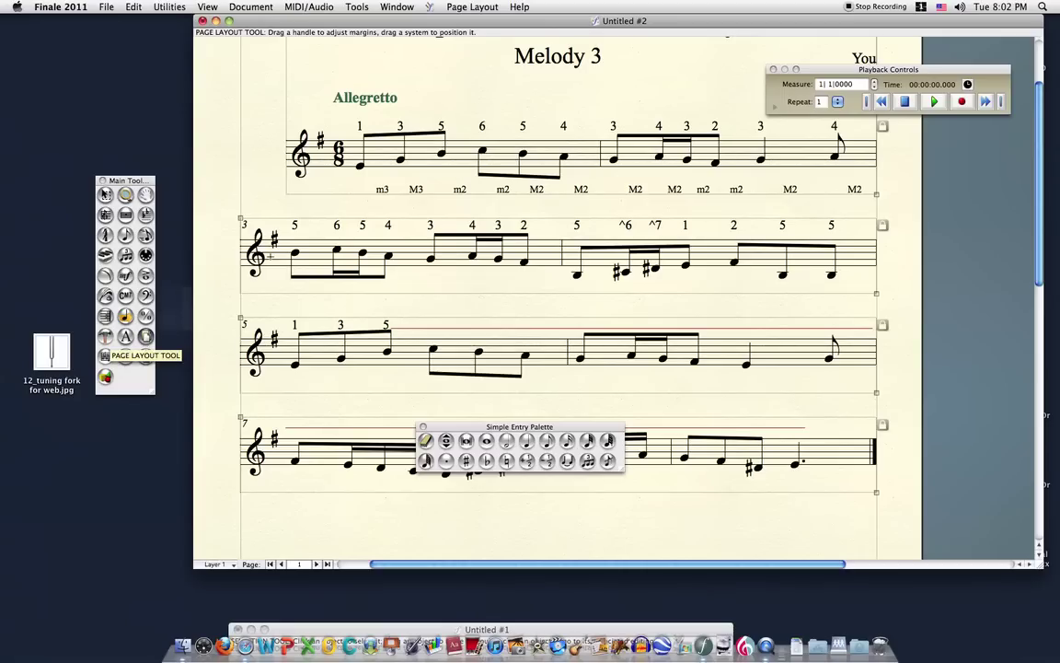
Drag the second system lower on the page to widen spacing between systems.
{"action": "left_click", "coordinate": [258, 257]}
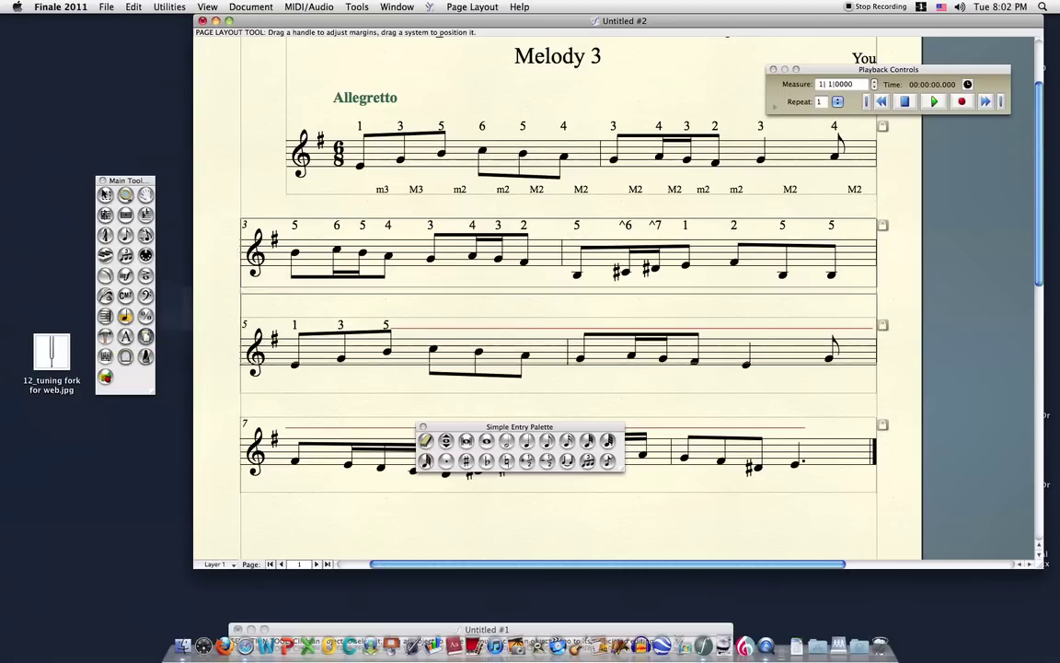
{"action": "left_click_drag", "start_coordinate": [314, 300], "coordinate": [314, 369]}
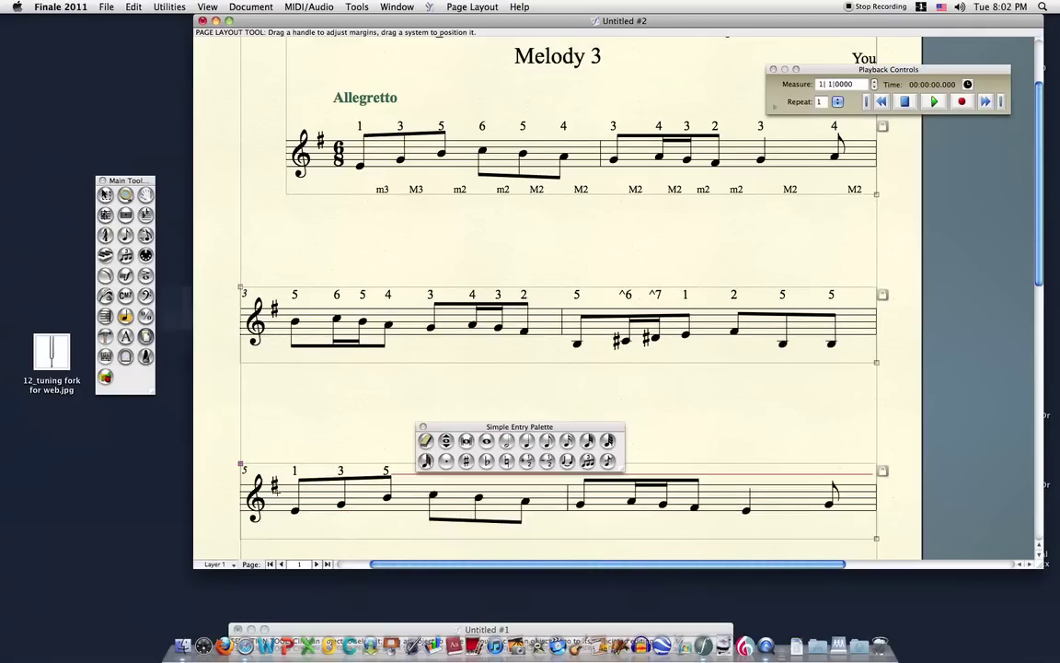
{"action": "scroll", "coordinate": [276, 489], "scroll_direction": "left", "scroll_amount": 1}
{"action": "scroll", "coordinate": [277, 488], "scroll_direction": "down", "scroll_amount": 5}
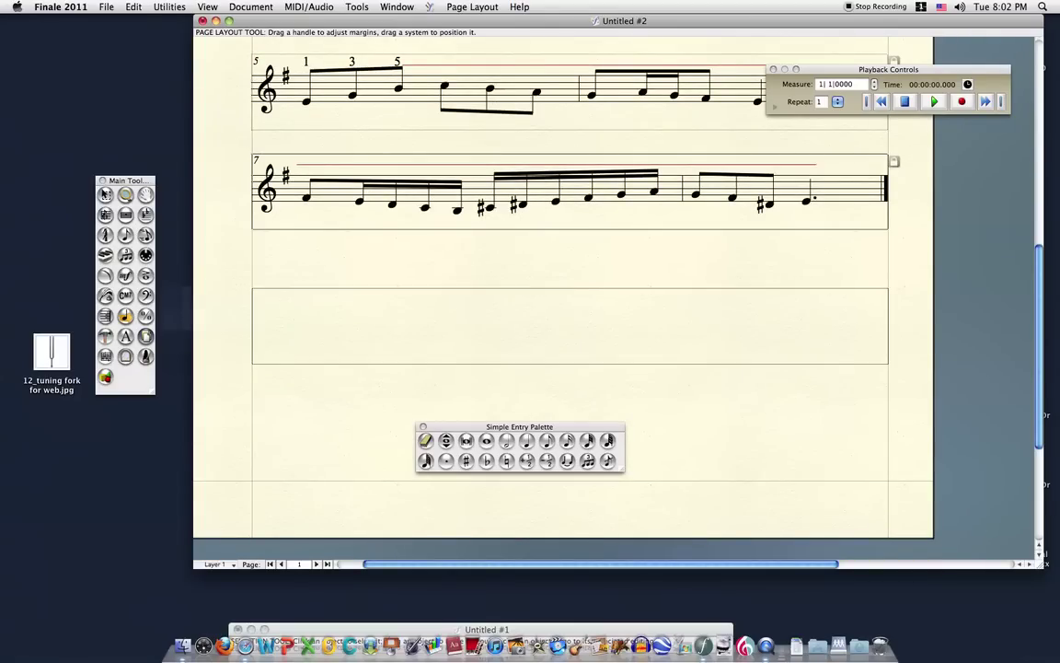
{"action": "scroll", "coordinate": [349, 346], "scroll_direction": "up", "scroll_amount": 5}
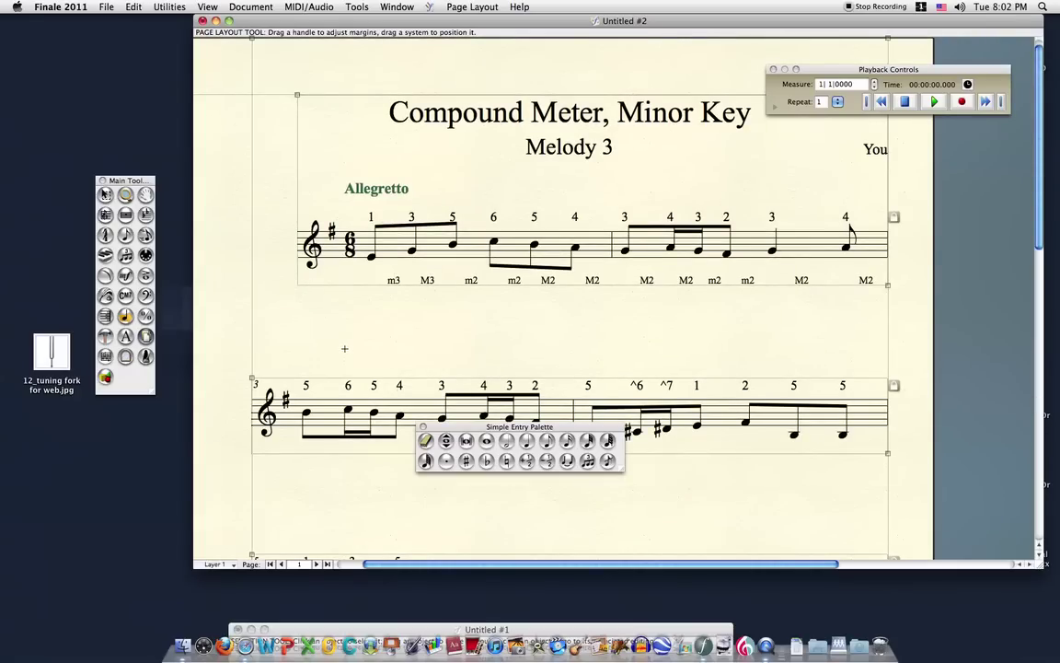
{"action": "scroll", "coordinate": [343, 348], "scroll_direction": "down", "scroll_amount": 5}
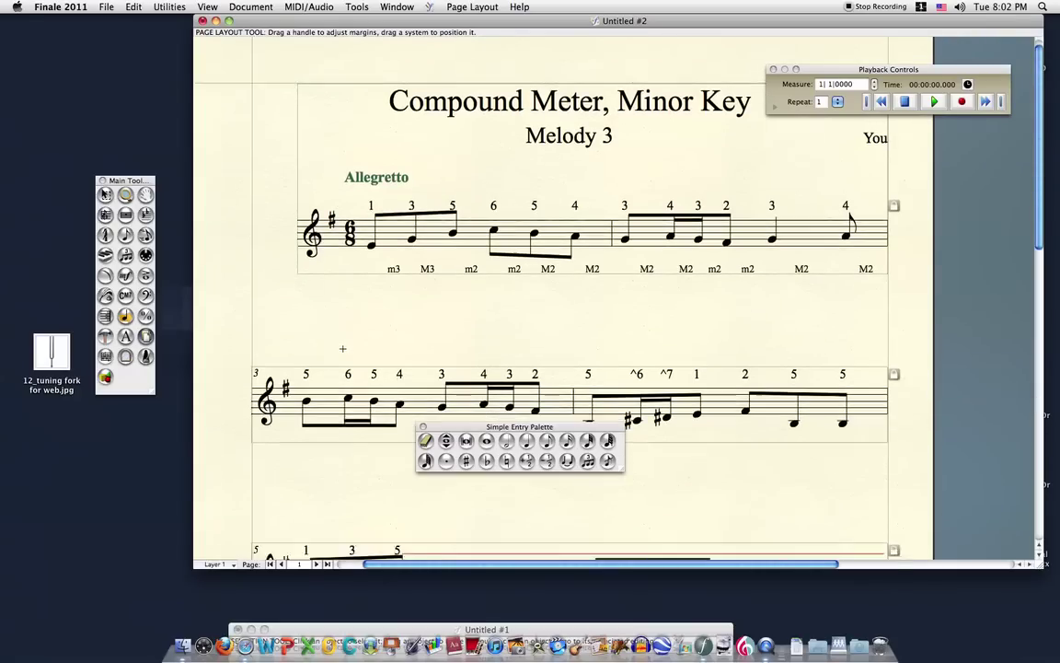
{"action": "scroll", "coordinate": [340, 347], "scroll_direction": "down", "scroll_amount": 4}
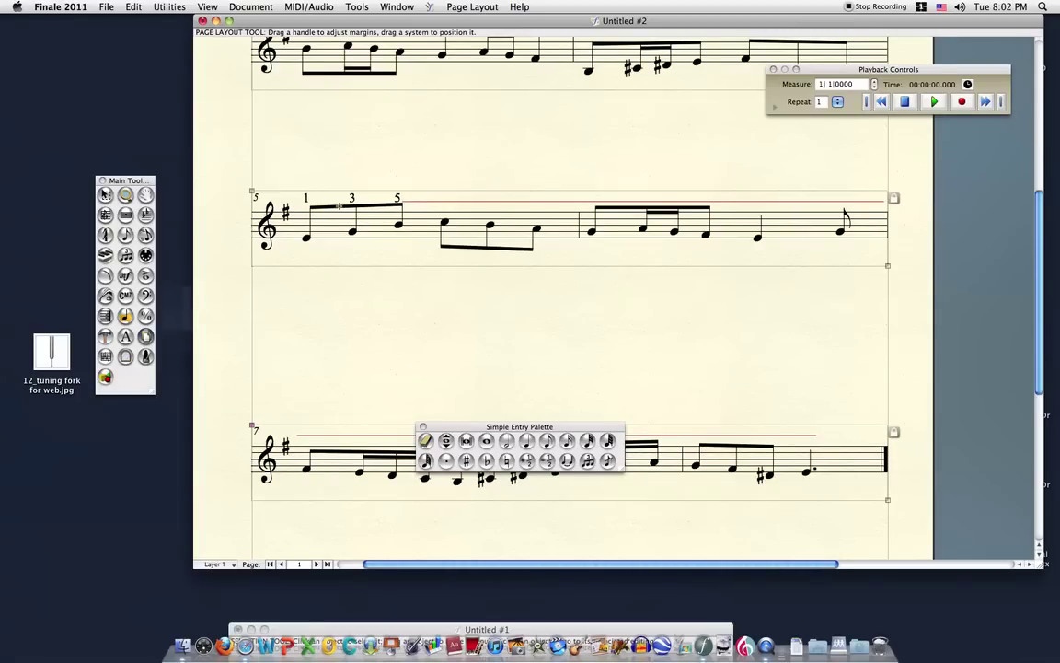
{"action": "scroll", "coordinate": [368, 166], "scroll_direction": "up", "scroll_amount": 2}
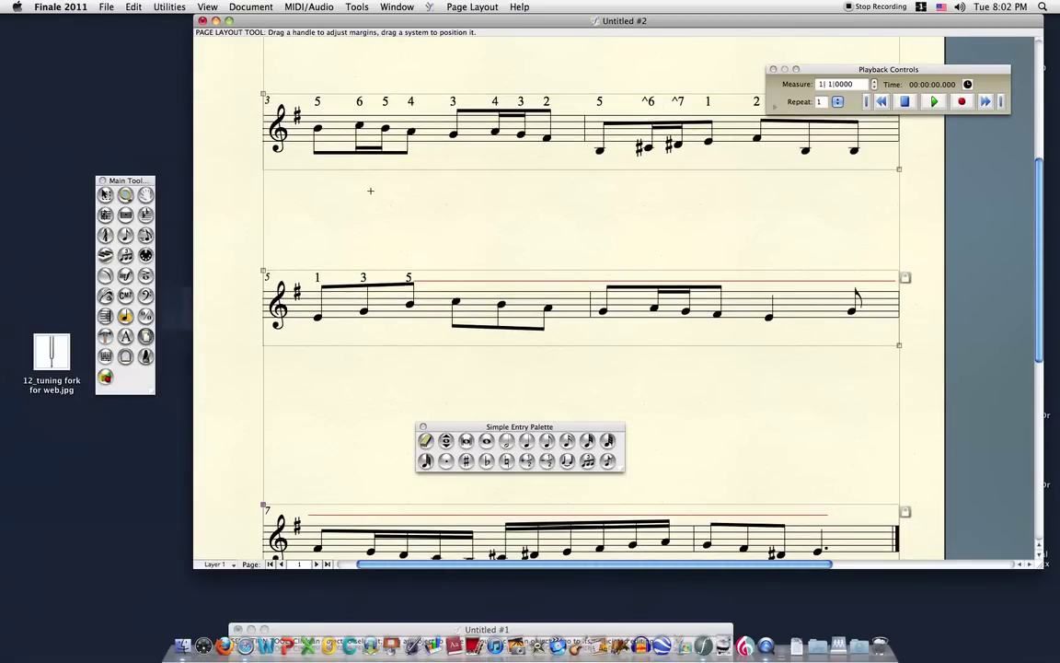
{"action": "scroll", "coordinate": [369, 184], "scroll_direction": "up", "scroll_amount": 4}
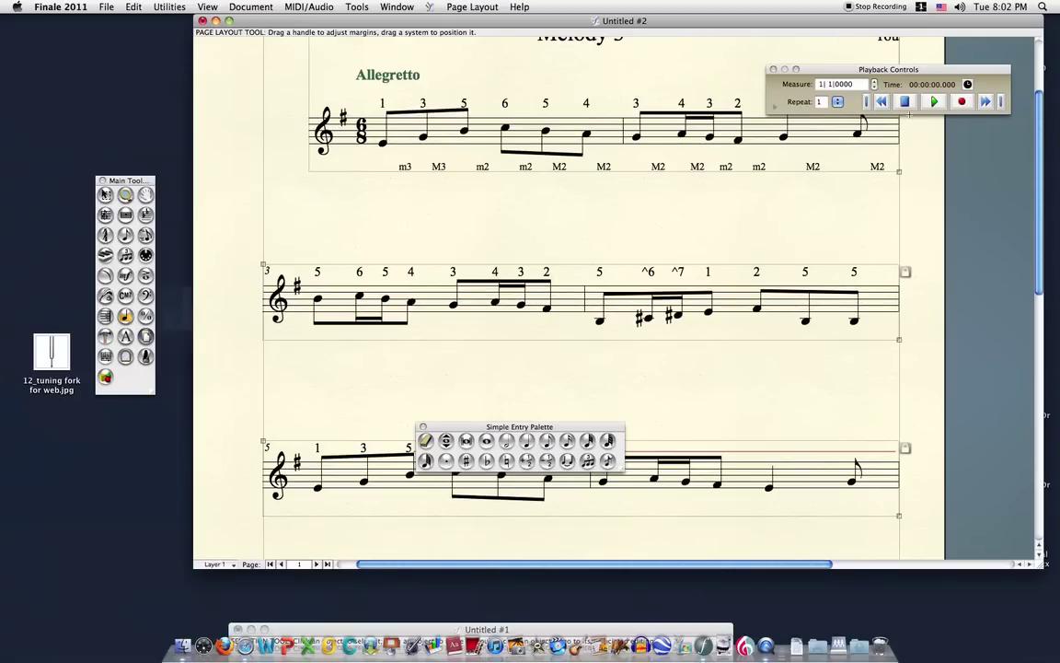
Play Melody 3 from the start, stop it, and return to the top of the page.
{"action": "left_click", "coordinate": [935, 102]}
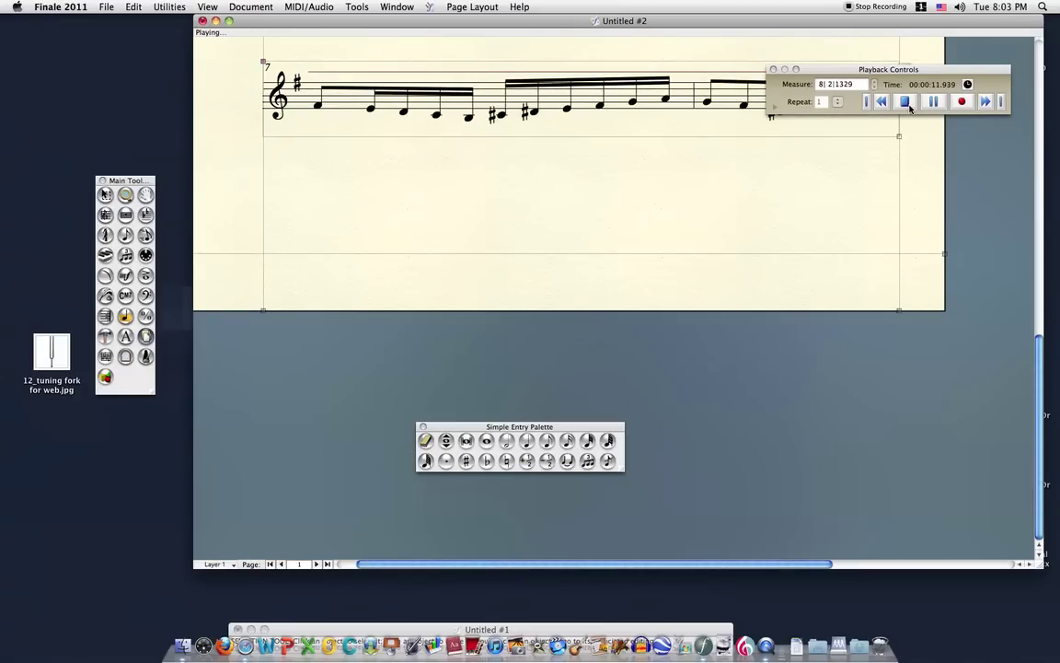
{"action": "left_click", "coordinate": [906, 102]}
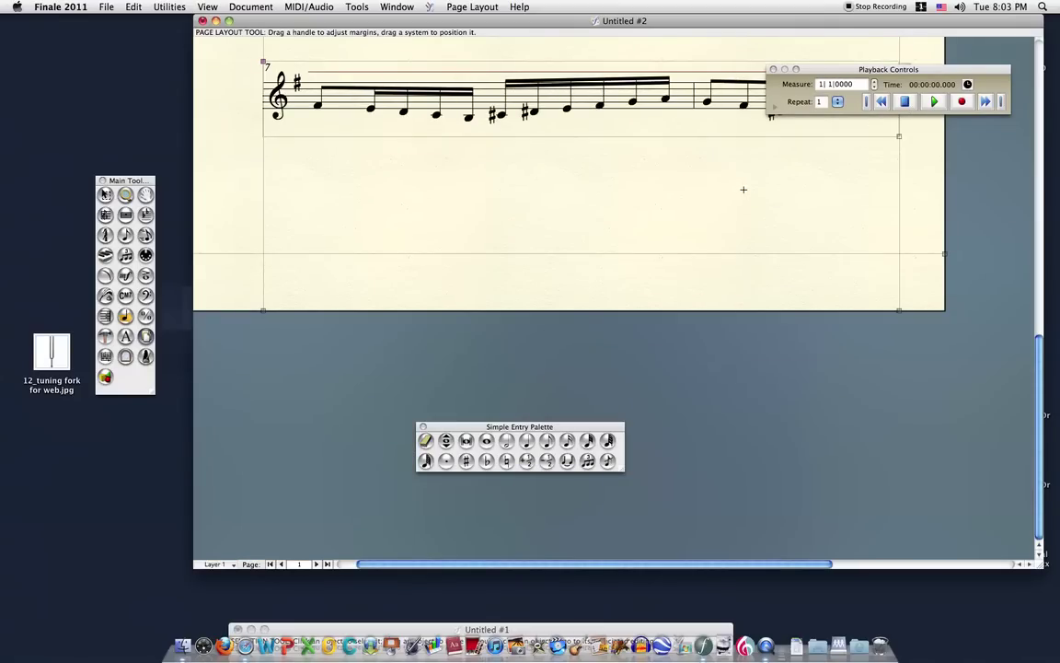
{"action": "scroll", "coordinate": [554, 225], "scroll_direction": "up", "scroll_amount": 5}
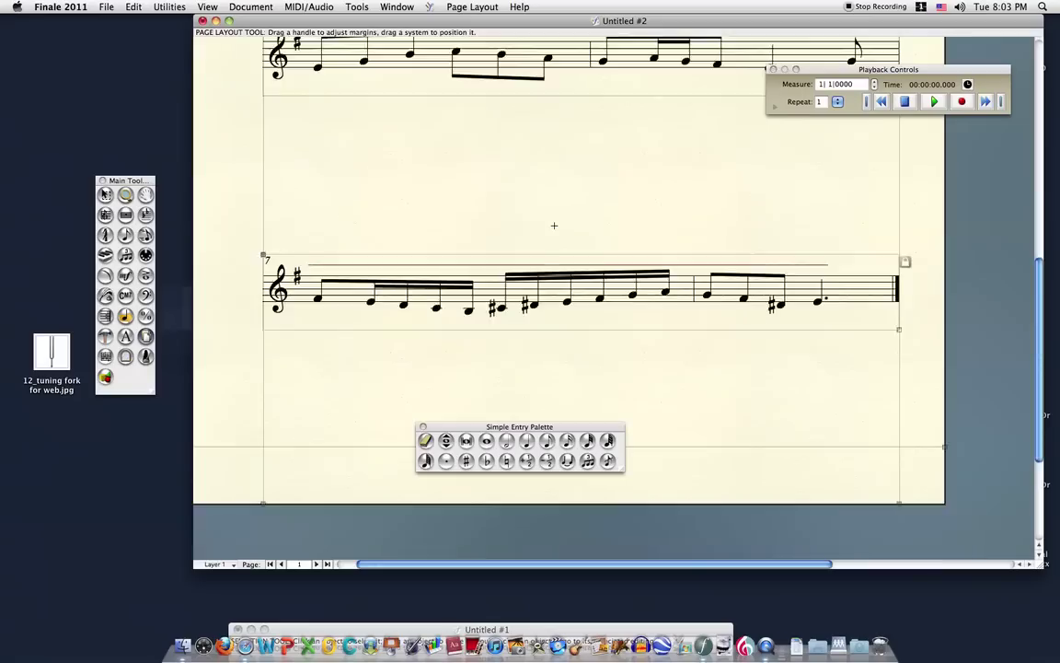
{"action": "scroll", "coordinate": [553, 226], "scroll_direction": "up", "scroll_amount": 5}
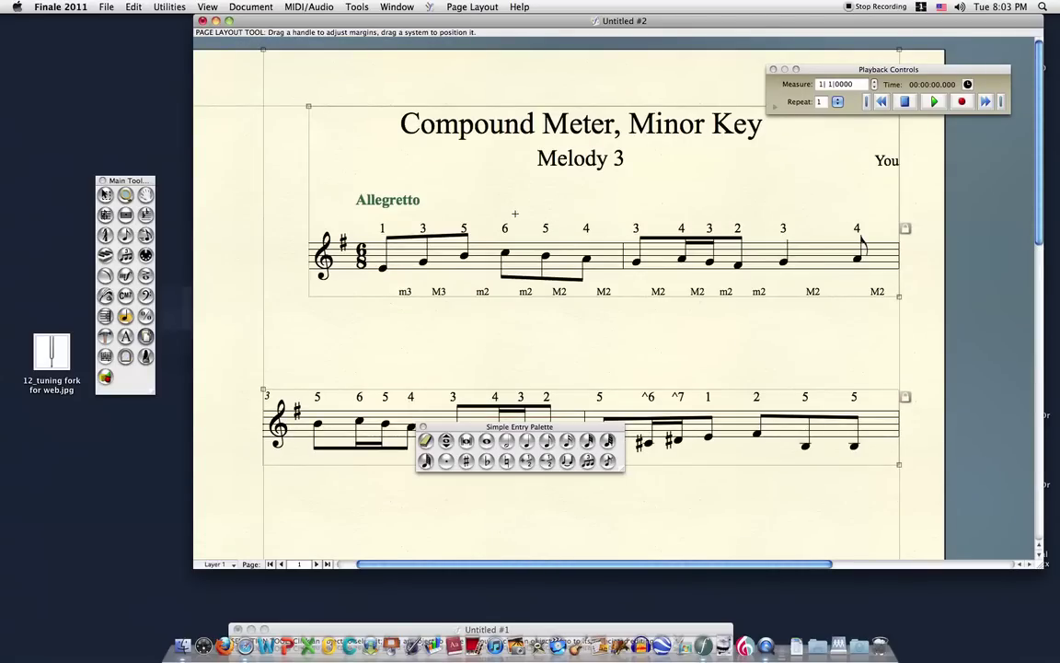